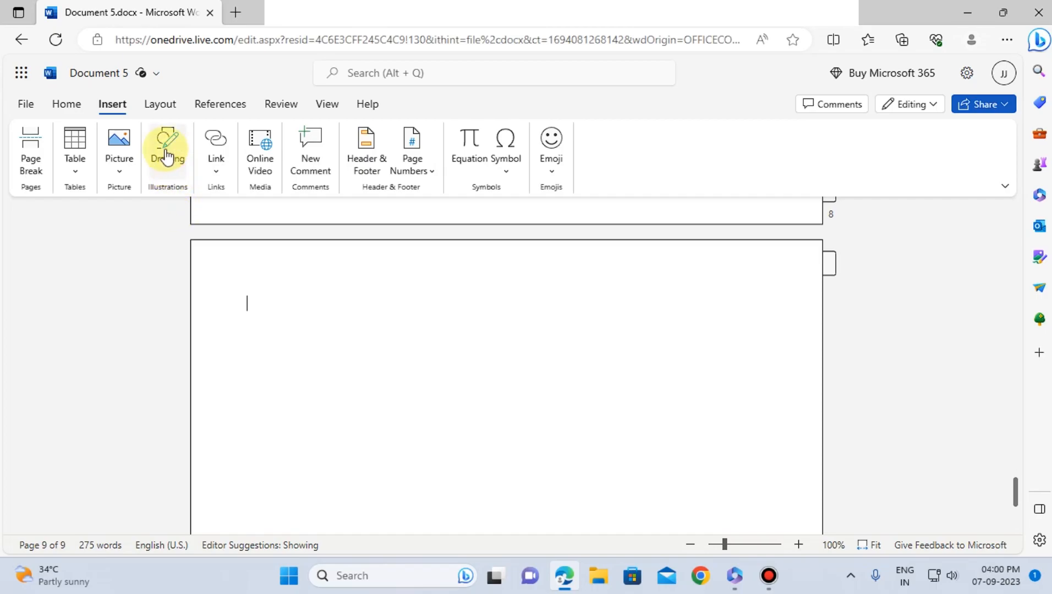
Insert a new drawing in the document and draw a D-shaped freehand loop with the black pen.
click(166, 157)
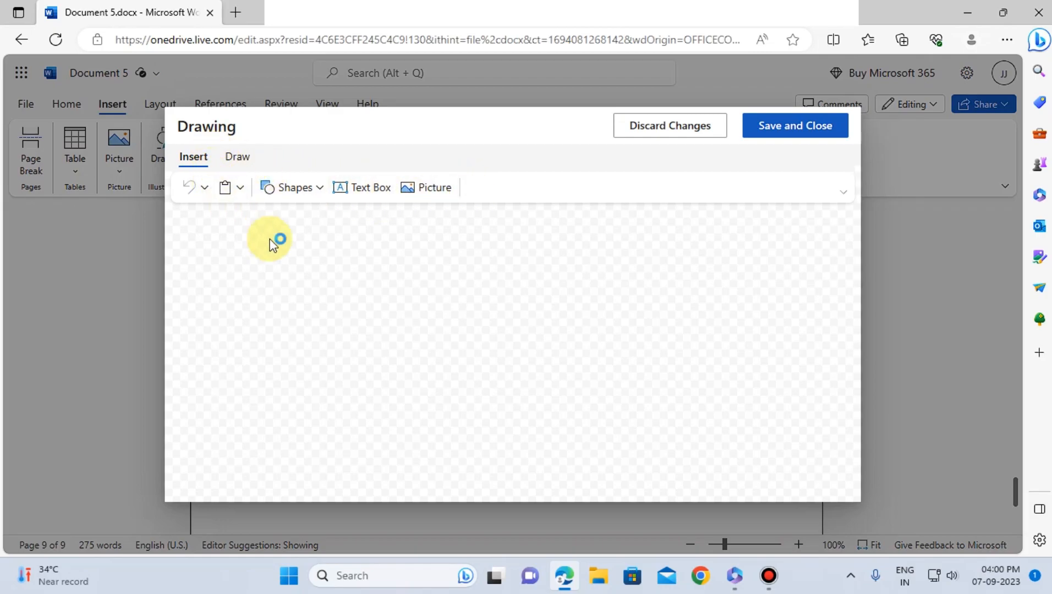
click(243, 165)
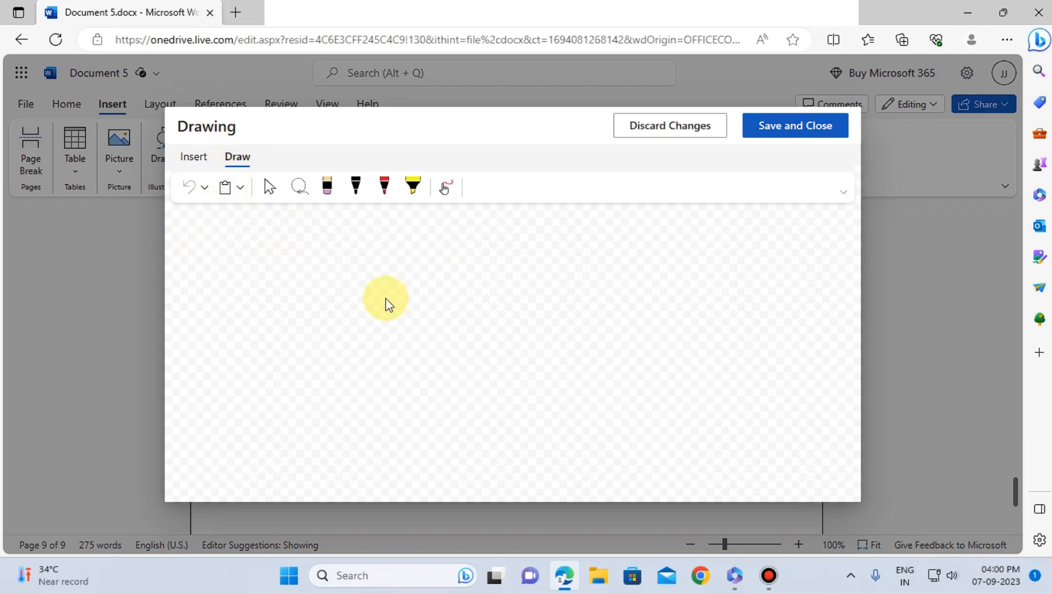
click(327, 188)
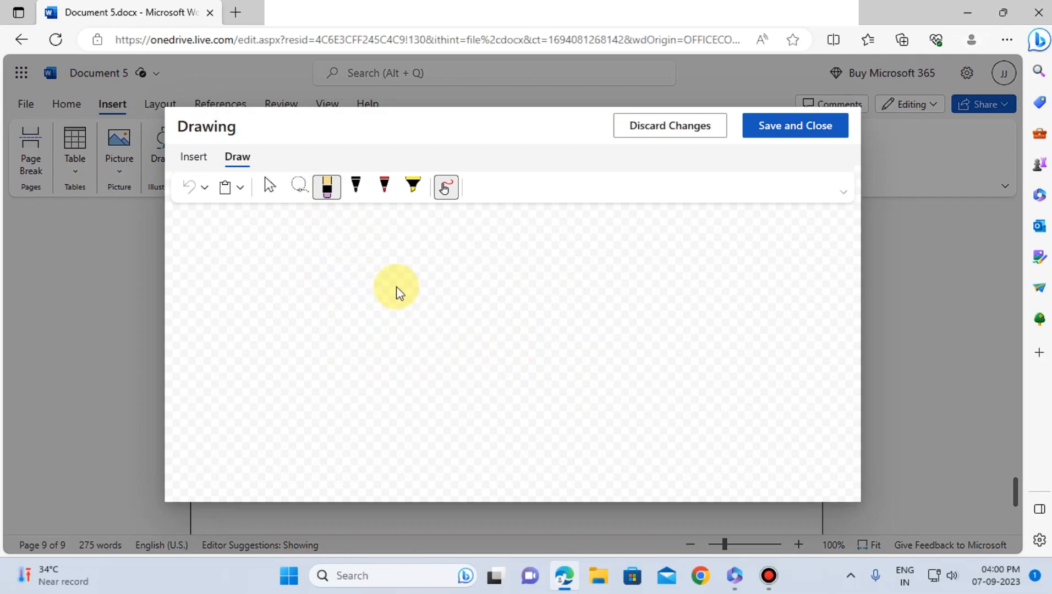
click(356, 189)
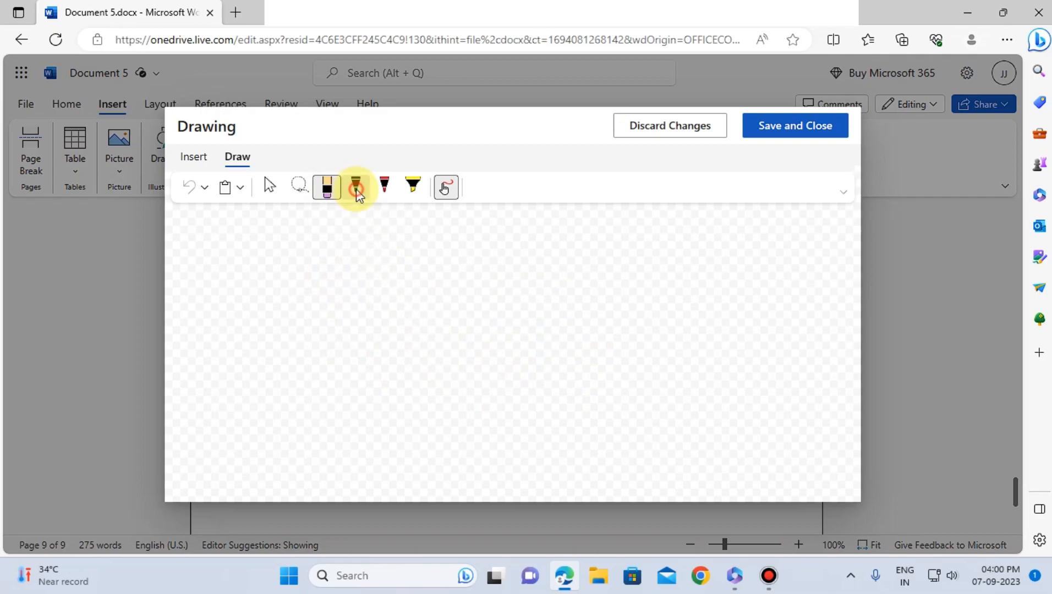
mouse_move(358, 246)
mouse_down()
mouse_move(368, 350)
mouse_move(421, 262)
mouse_move(364, 270)
mouse_up()
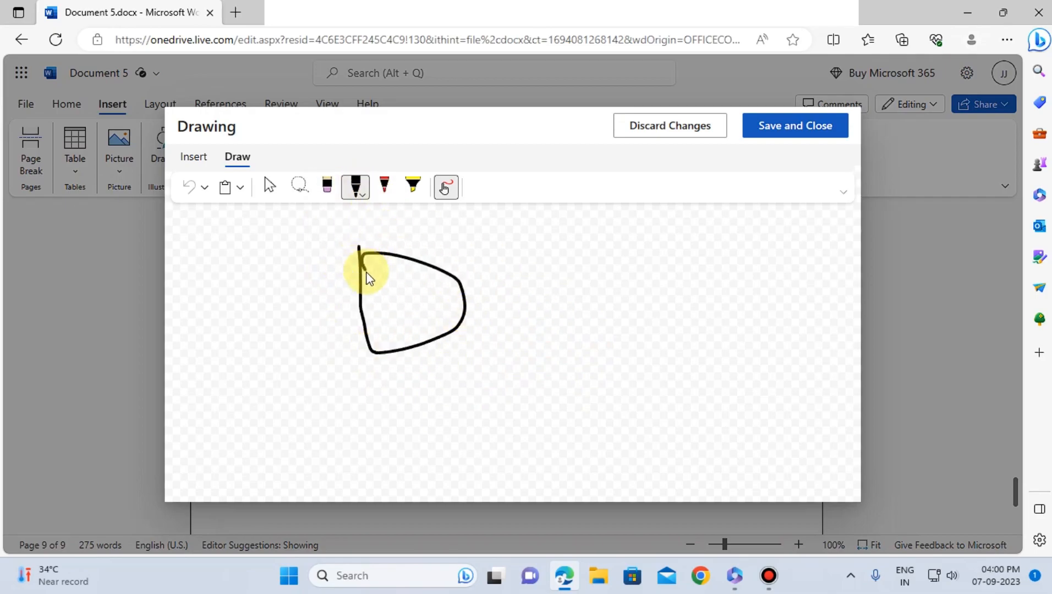
Draw freehand curves with the red pen over the black loop and extend them beyond its right side.
click(388, 191)
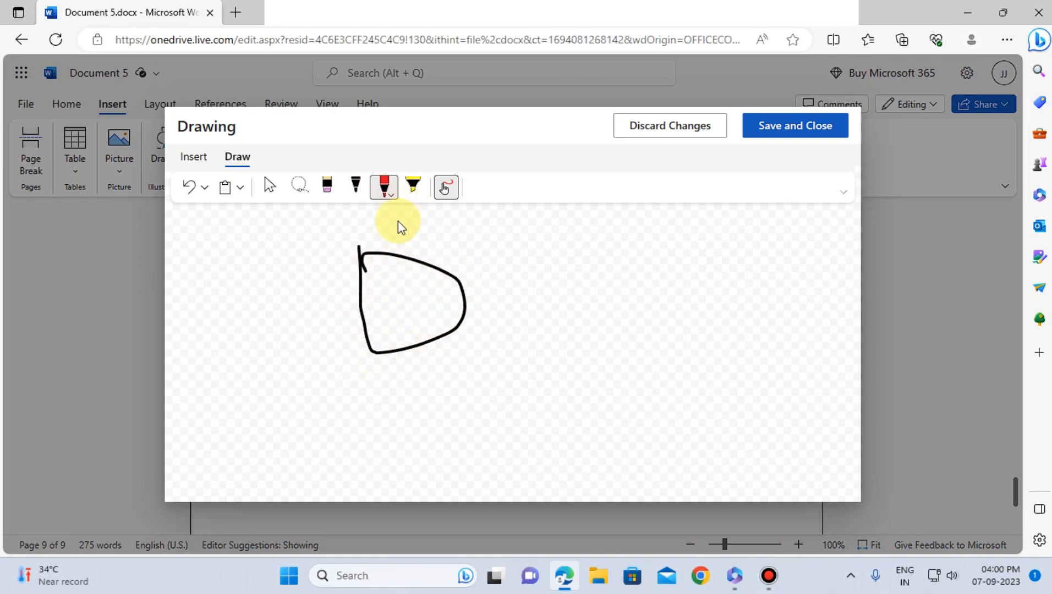
mouse_move(389, 299)
mouse_down()
mouse_move(360, 314)
mouse_move(397, 266)
mouse_up()
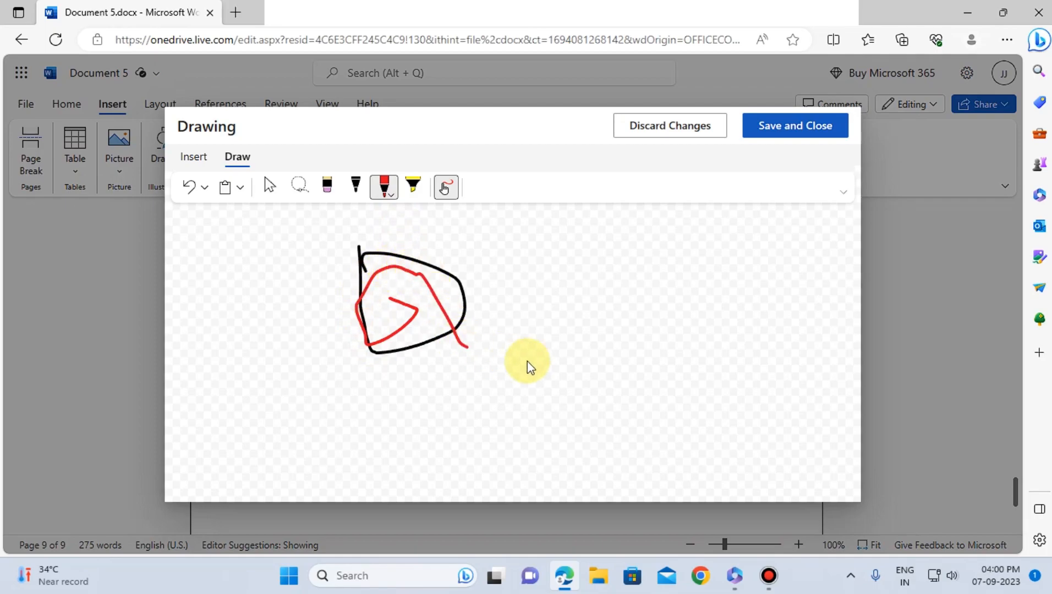
drag(514, 359, 337, 312)
Set the red pen to maximum thickness and green, and draw an arrow-like stroke to the right of the loop.
click(390, 192)
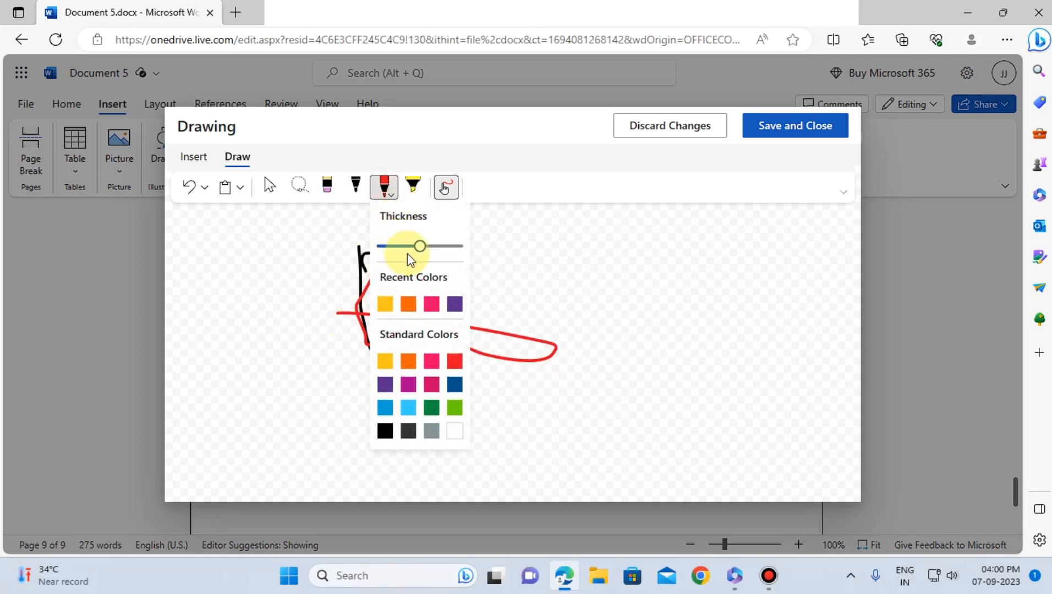
drag(420, 247, 464, 266)
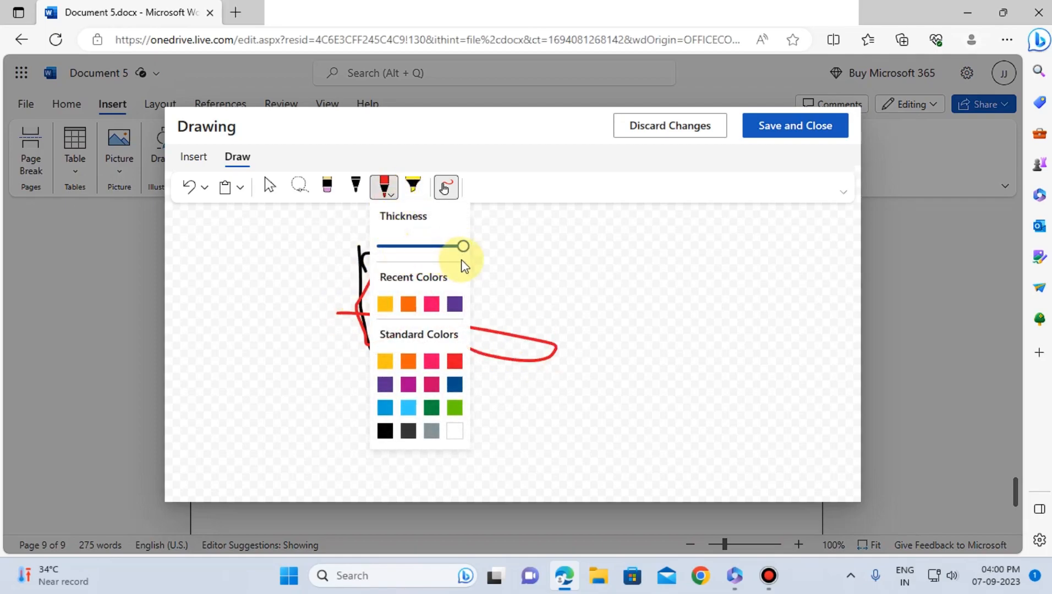
click(459, 411)
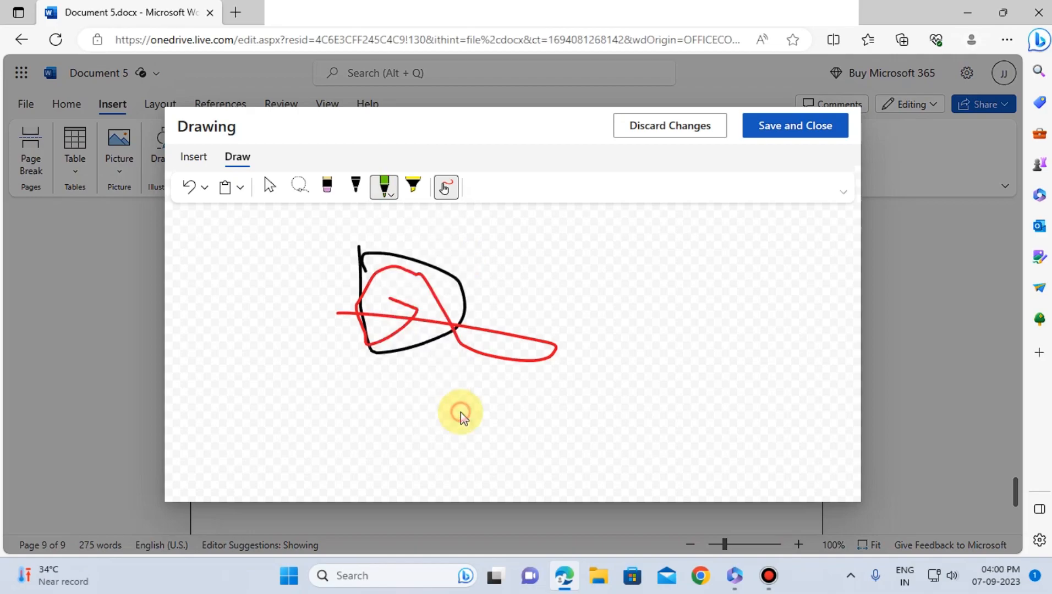
mouse_move(561, 315)
mouse_down()
mouse_move(592, 383)
mouse_move(669, 376)
mouse_move(428, 319)
mouse_up()
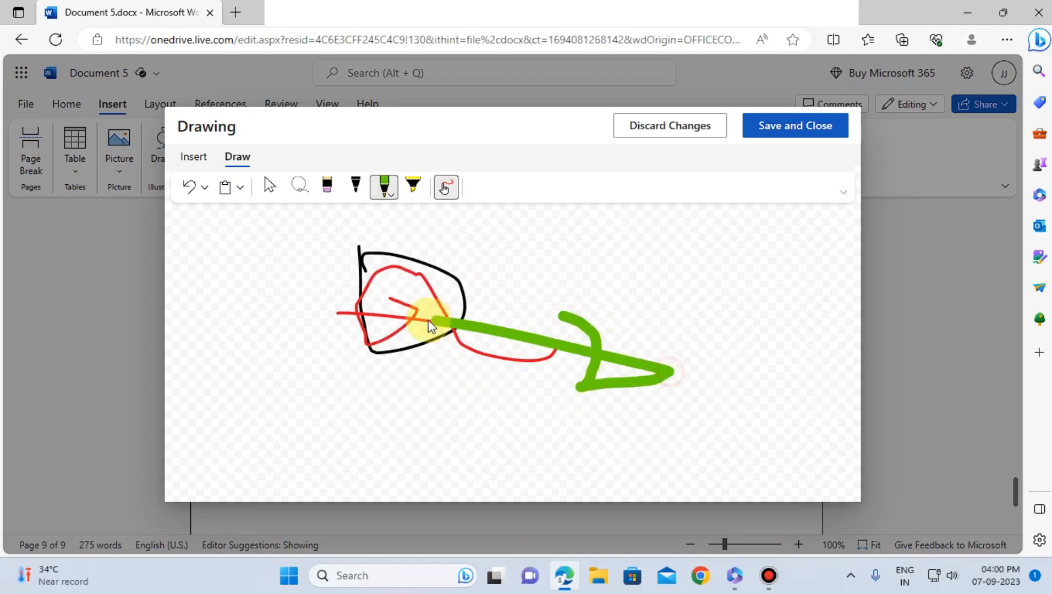
Change the black pen's colour to golden yellow and draw a short curve down to the green stroke.
click(355, 188)
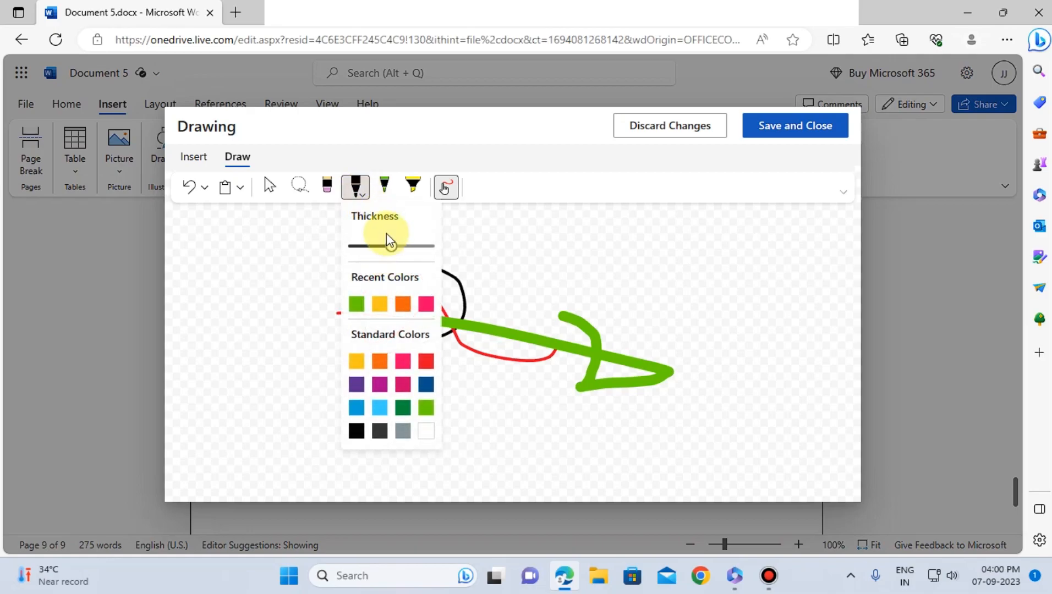
click(380, 311)
drag(553, 257, 503, 341)
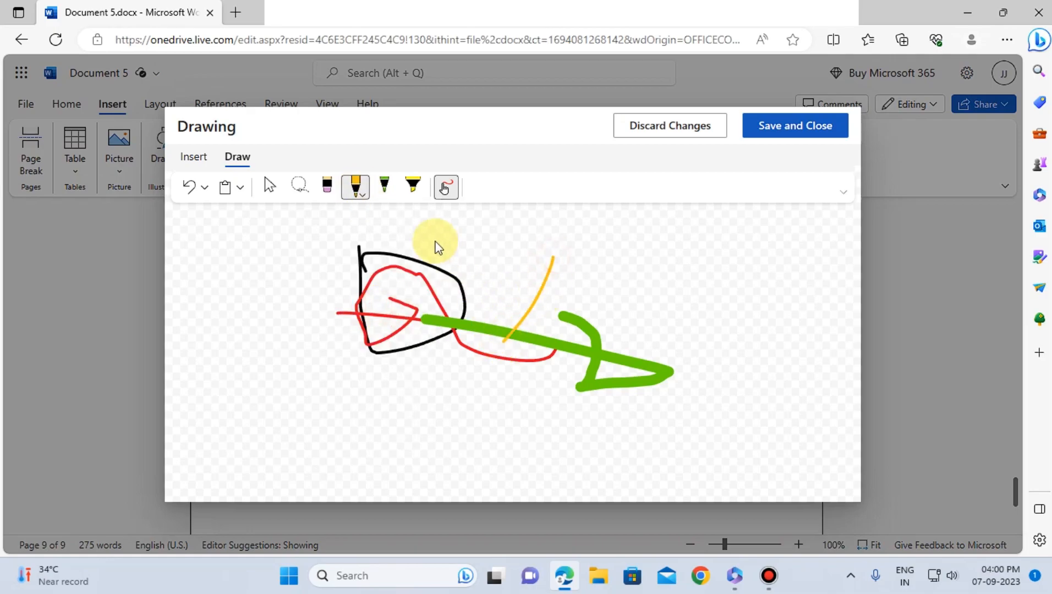
Draw a horizontal yellow highlighter stroke, change the highlighter to aqua, and add a diagonal stroke across the green arrow.
click(413, 195)
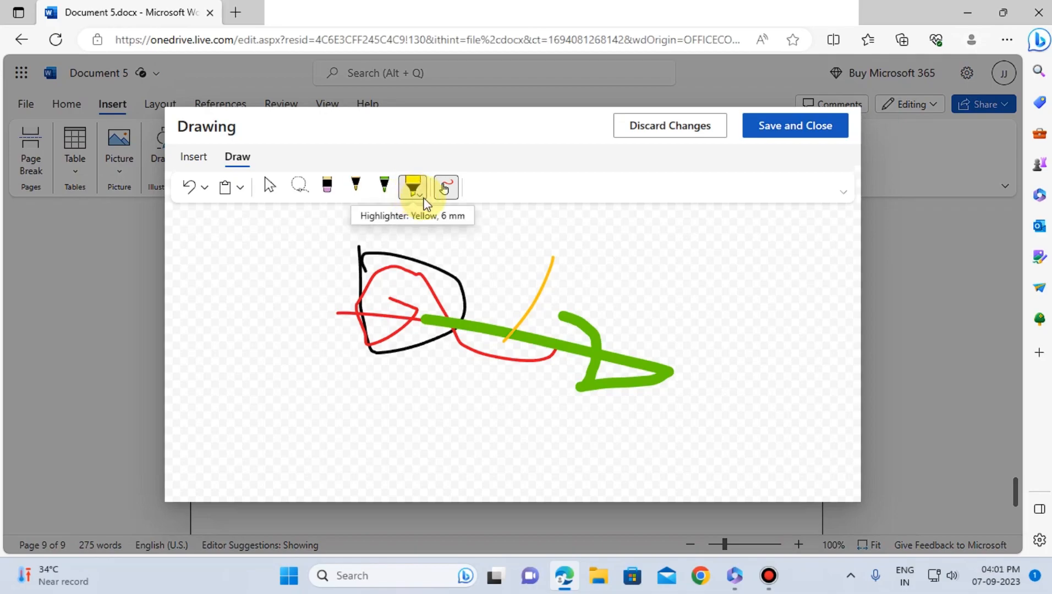
drag(448, 268, 540, 267)
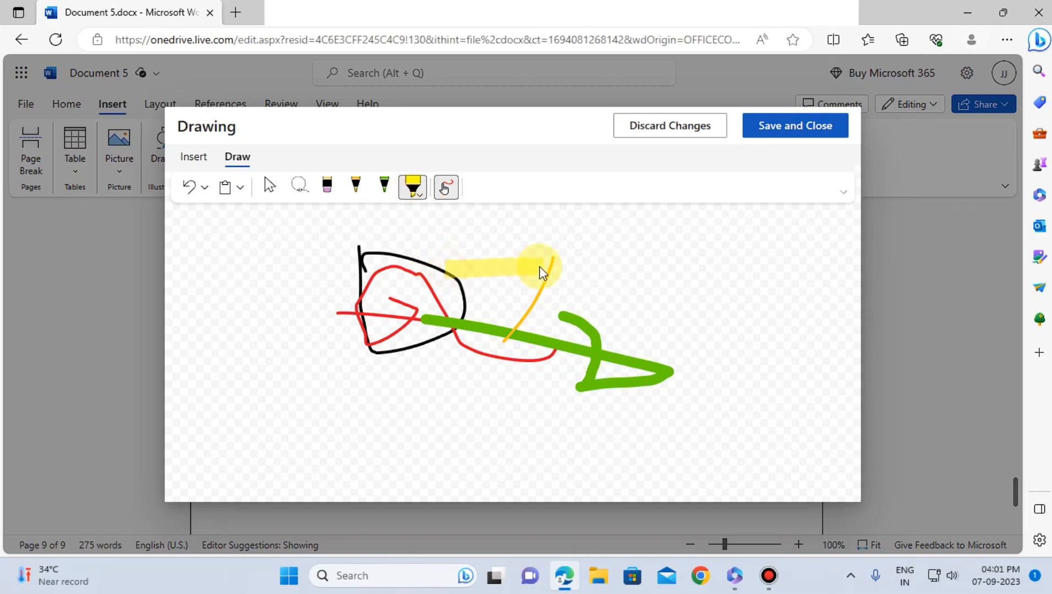
click(417, 195)
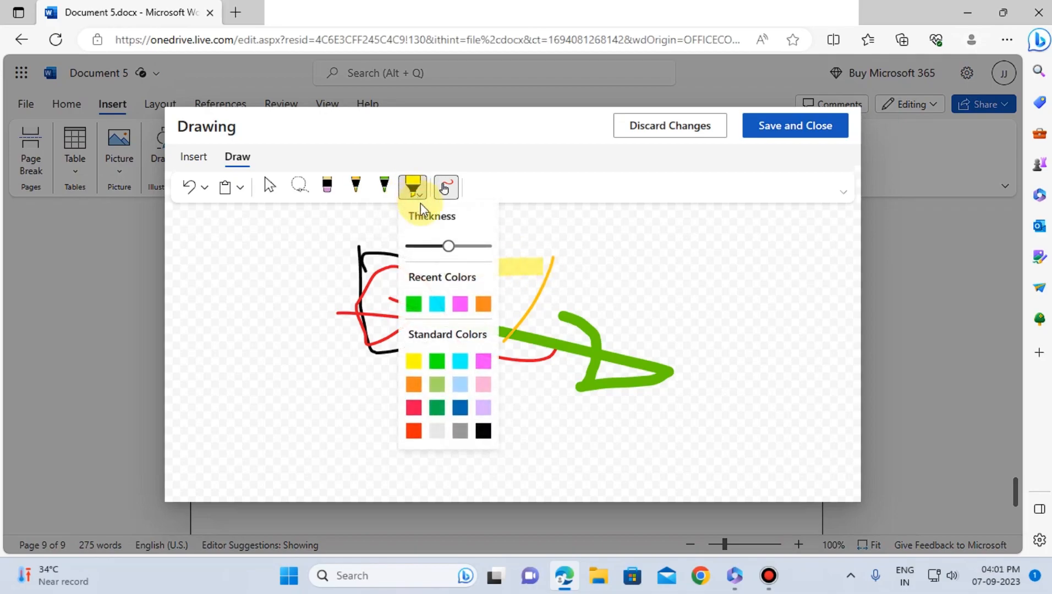
click(437, 304)
drag(586, 313, 531, 365)
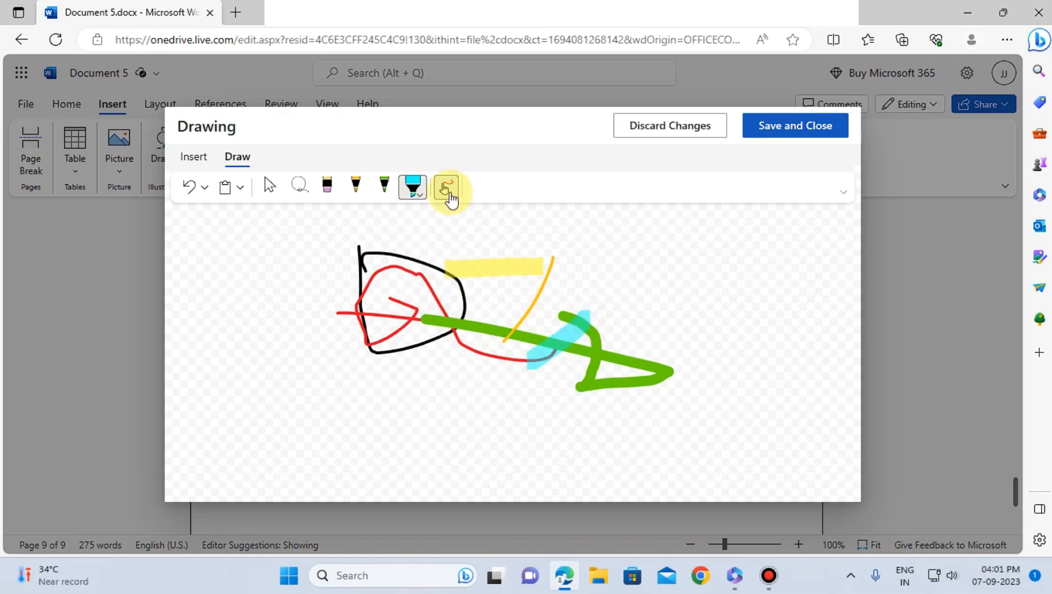
Erase the yellow highlight, the golden curve, the black loop and the red strokes, leaving the green and aqua ones.
click(326, 188)
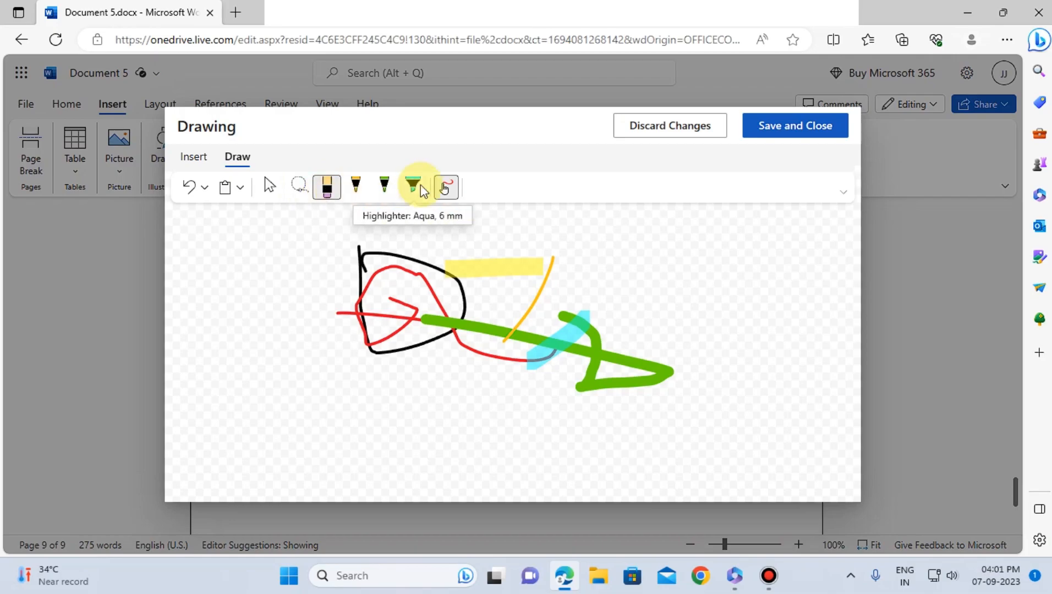
click(488, 267)
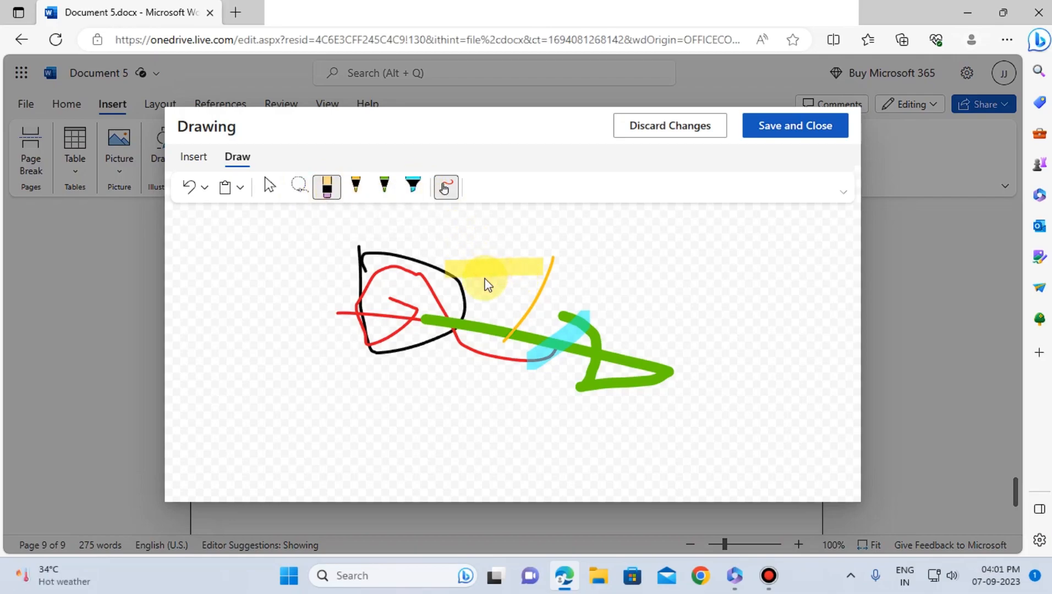
drag(556, 286, 483, 298)
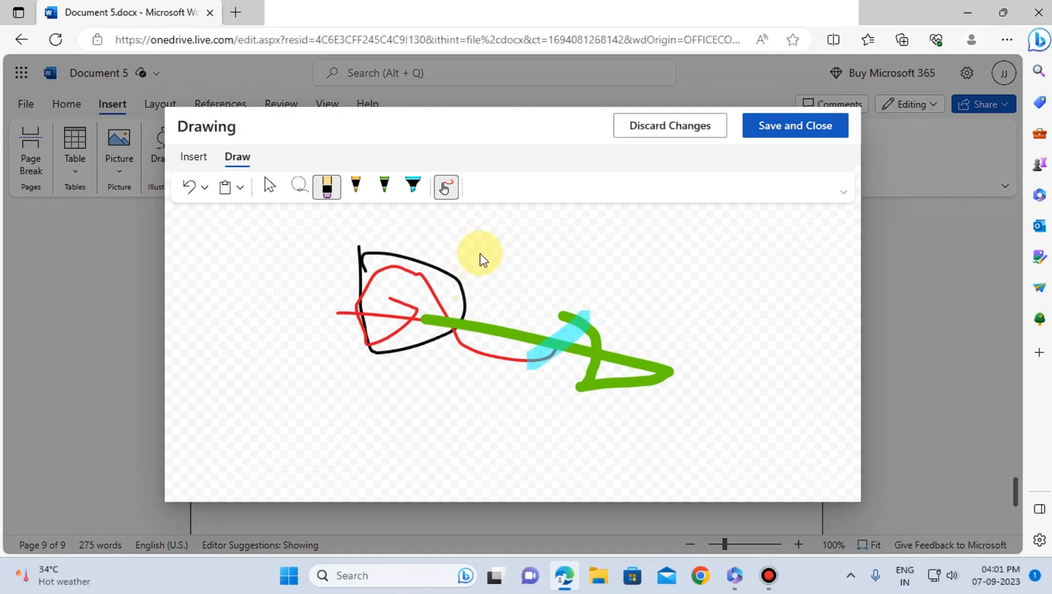
click(453, 267)
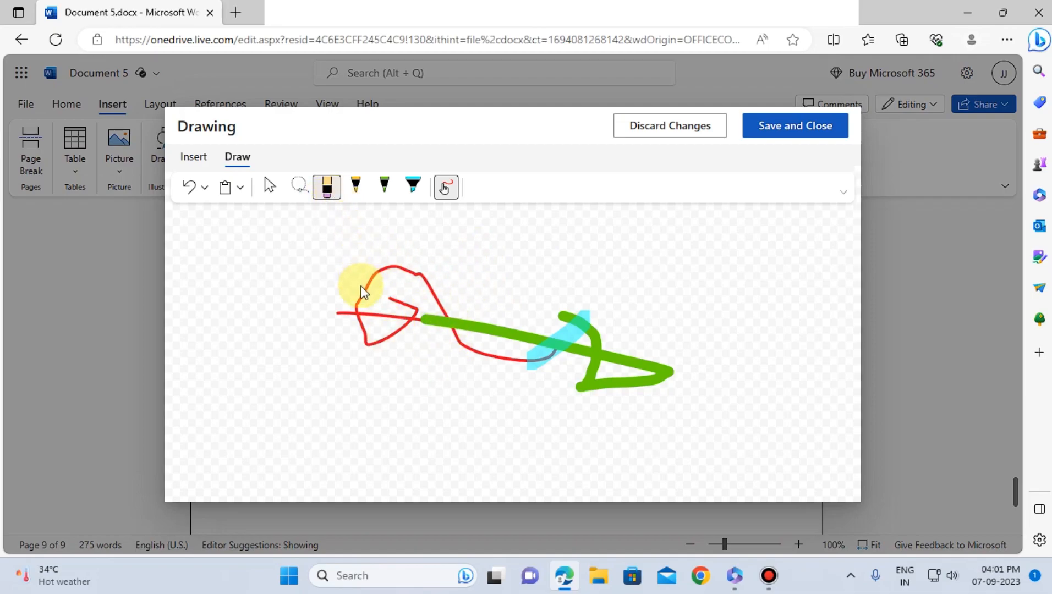
drag(363, 297, 357, 330)
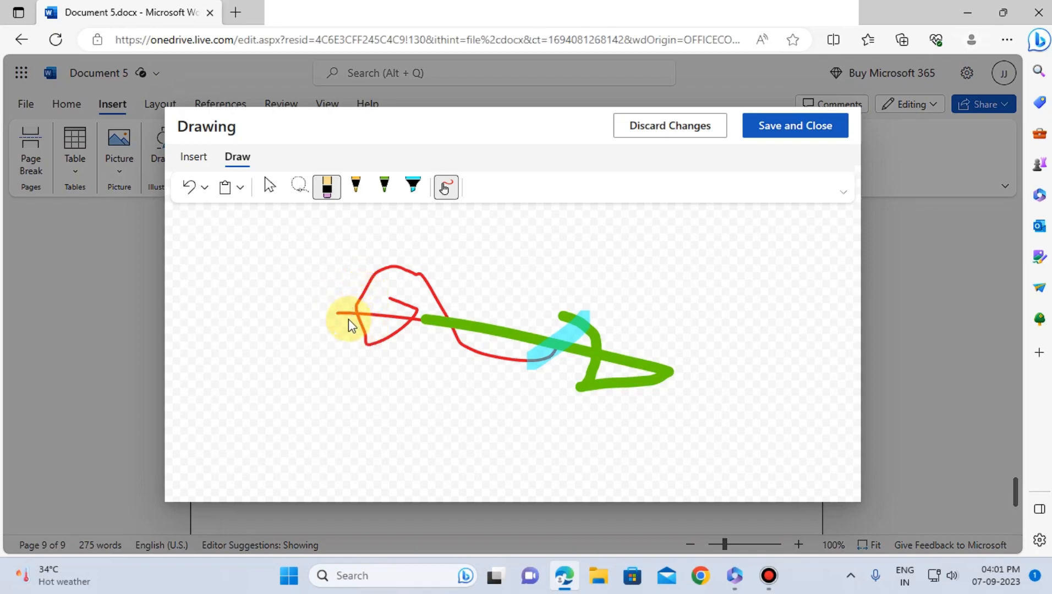
click(341, 315)
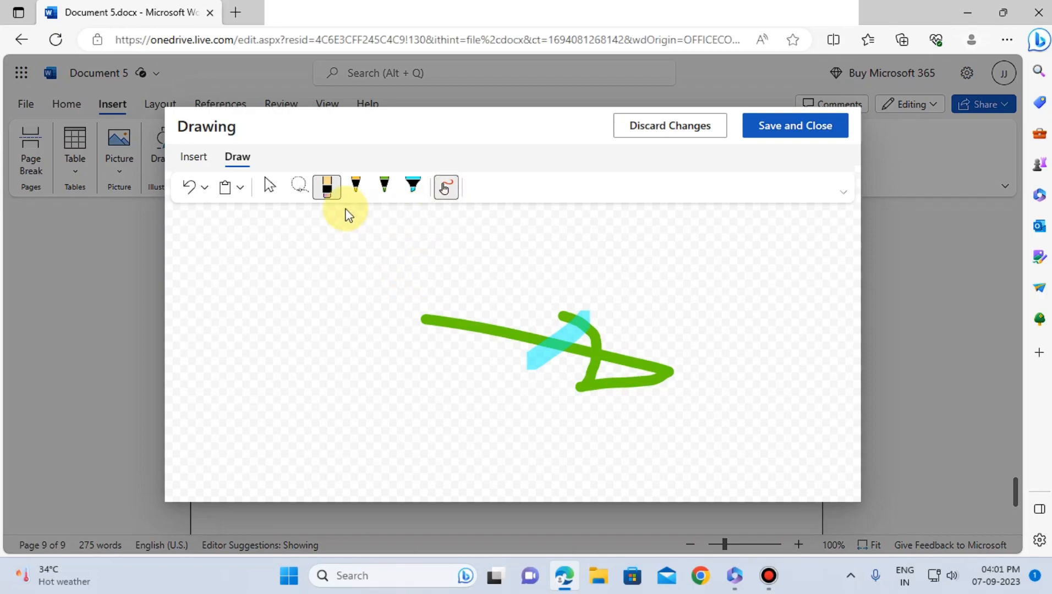
Turn off Draw with Touch and move the green and aqua strokes together up and to the left on the canvas.
click(445, 188)
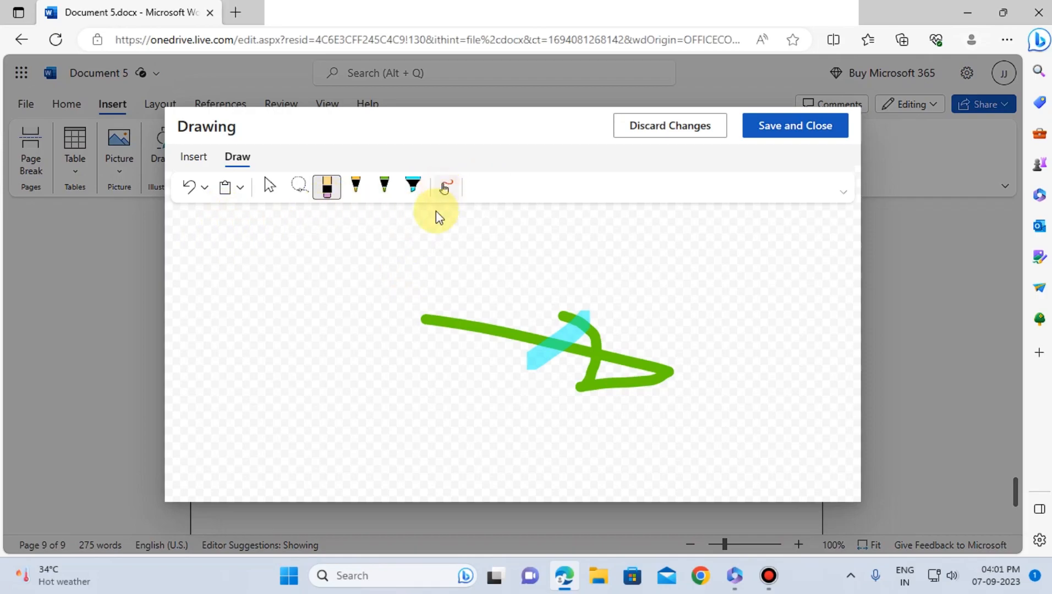
mouse_move(421, 276)
mouse_down()
mouse_move(446, 329)
mouse_move(575, 423)
mouse_move(792, 485)
mouse_up()
mouse_move(649, 395)
mouse_down()
mouse_move(668, 287)
mouse_move(743, 343)
mouse_move(586, 345)
mouse_up()
Stretch the aqua highlighter stroke taller and much wider to the right, and deselect it.
click(694, 297)
mouse_move(498, 305)
mouse_down()
mouse_move(511, 300)
mouse_move(532, 350)
mouse_move(435, 334)
mouse_move(495, 351)
mouse_move(536, 344)
mouse_move(487, 334)
mouse_move(467, 247)
mouse_up()
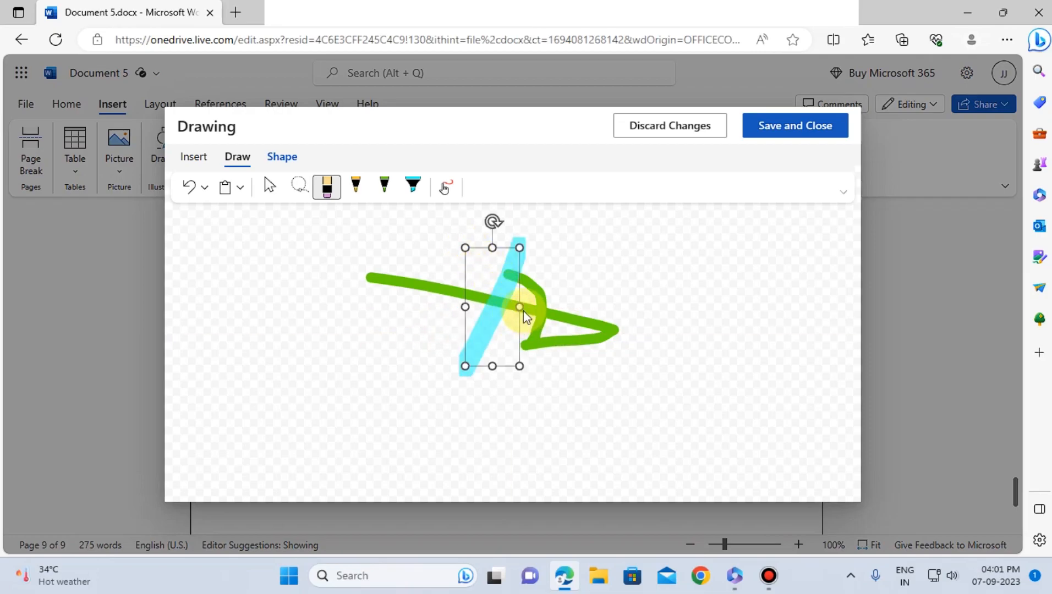
mouse_move(519, 306)
mouse_down()
mouse_move(672, 338)
mouse_move(721, 365)
mouse_up()
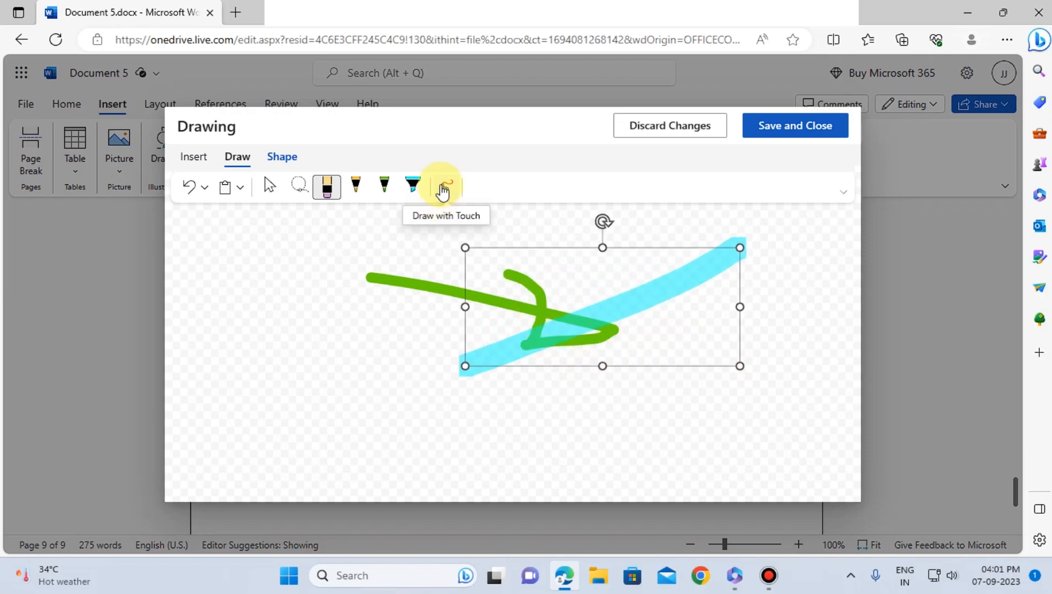
click(442, 237)
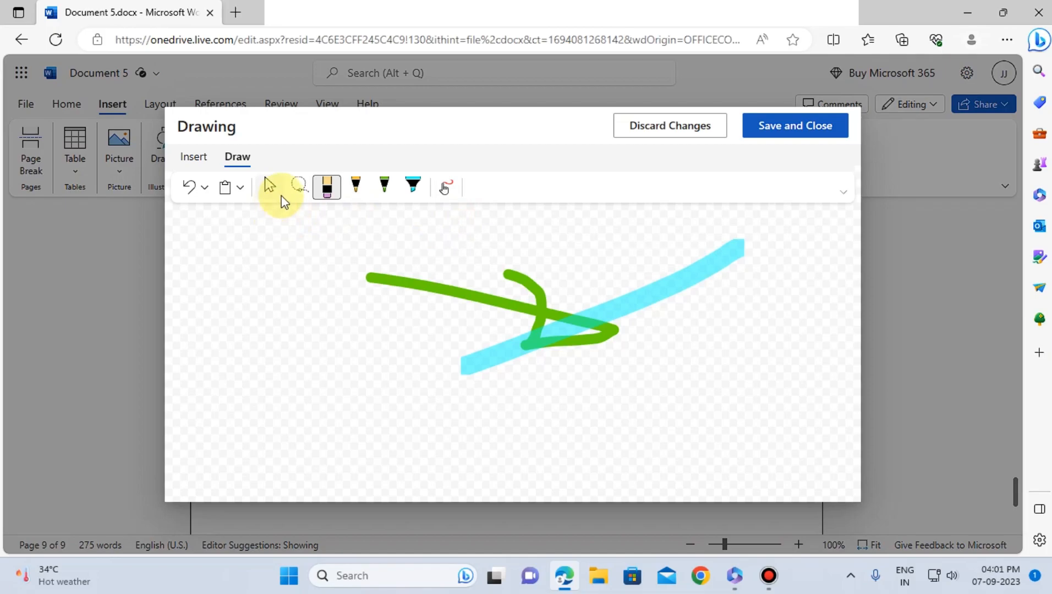
Lasso-select the green and aqua strokes together and clear the selection.
click(297, 187)
mouse_move(293, 220)
mouse_down()
mouse_move(400, 368)
mouse_move(820, 297)
mouse_up()
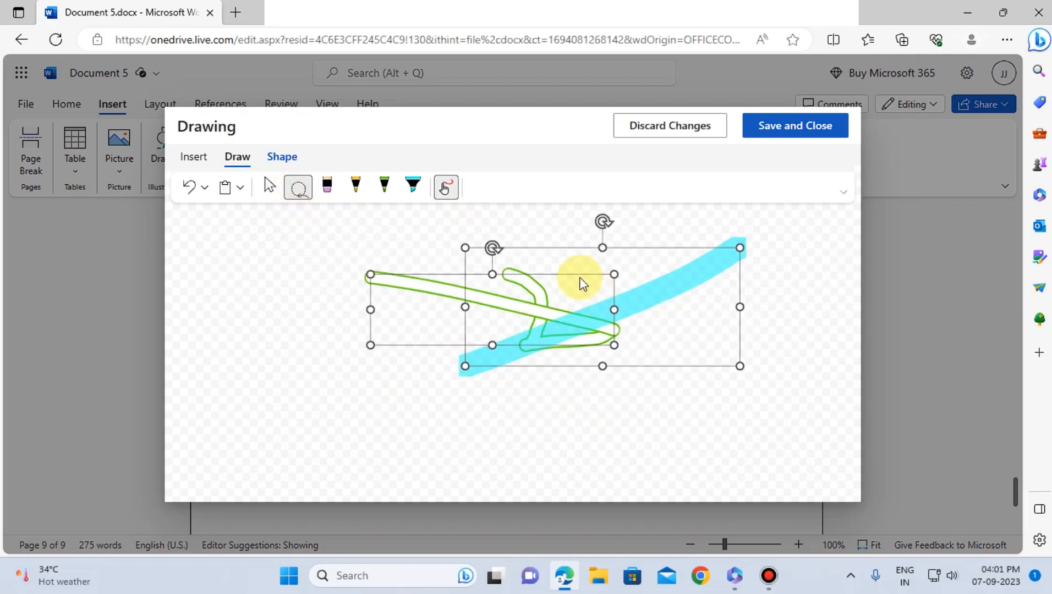
click(621, 279)
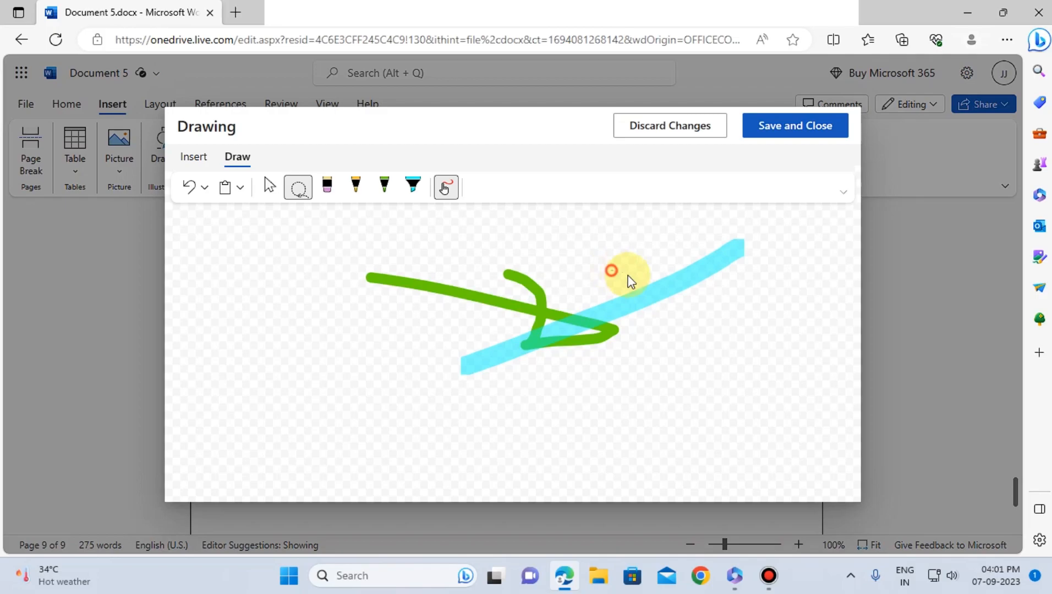
Draw a golden-yellow freehand loop over the left part of the green stroke with the thin pen.
click(266, 189)
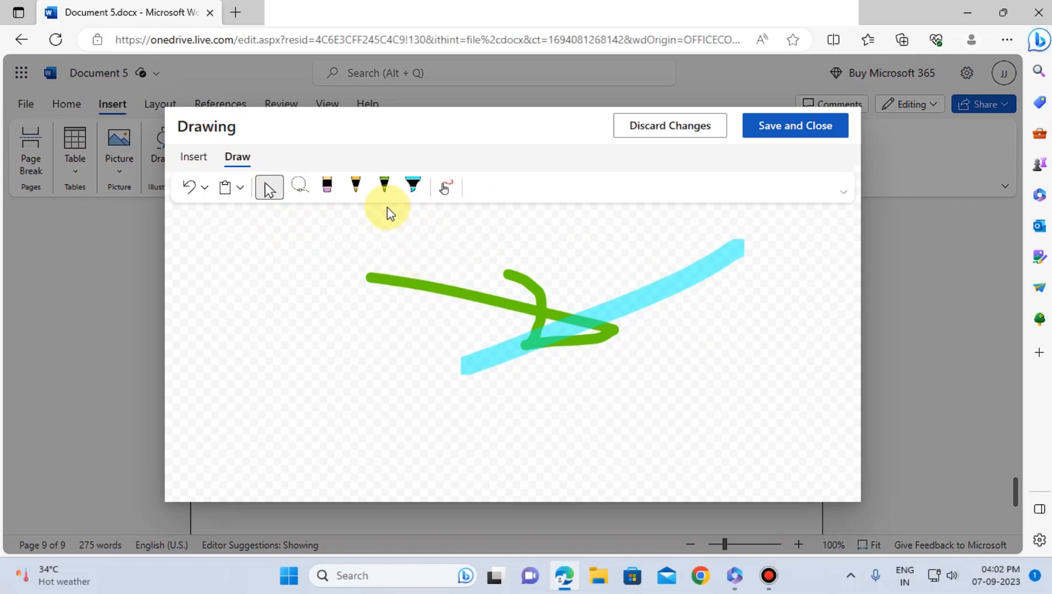
click(355, 184)
mouse_move(382, 268)
mouse_down()
mouse_move(413, 376)
mouse_move(419, 262)
mouse_move(460, 367)
mouse_up()
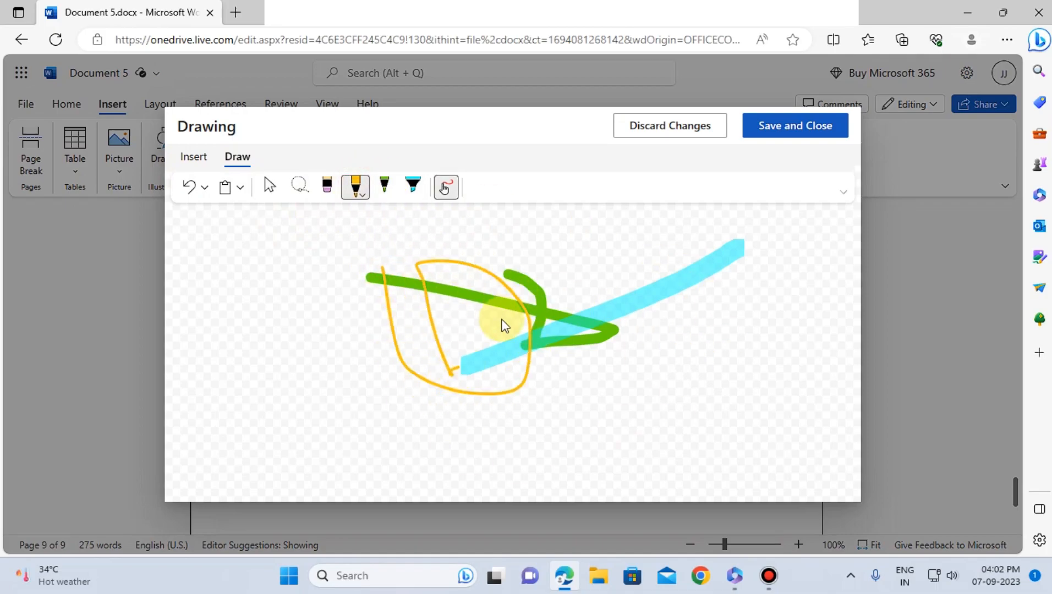
Browse the shape gallery and draw a large rounded rectangle over the left part of the green and golden-yellow strokes.
click(191, 158)
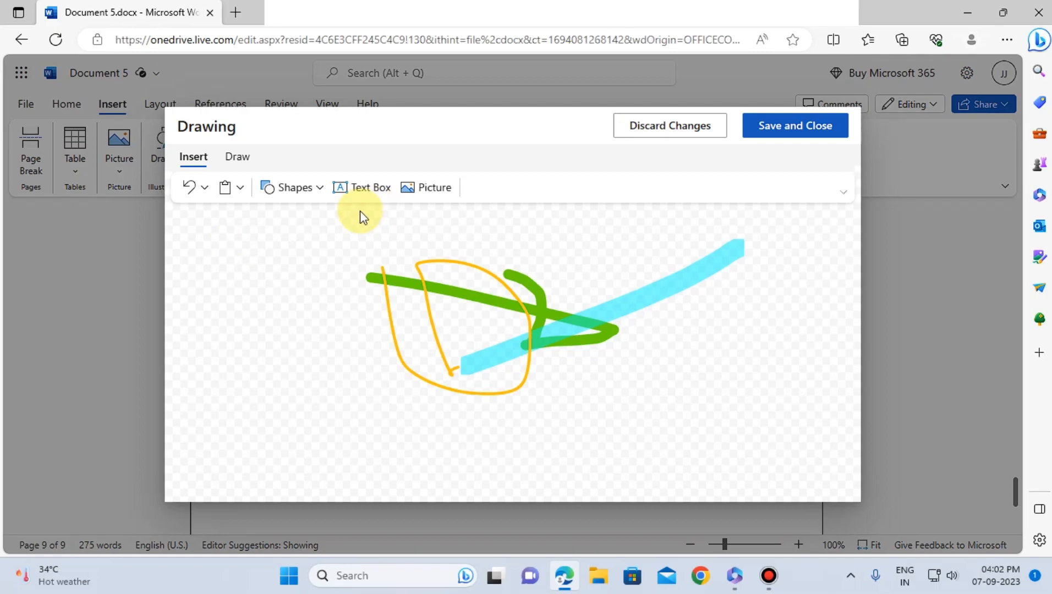
click(321, 190)
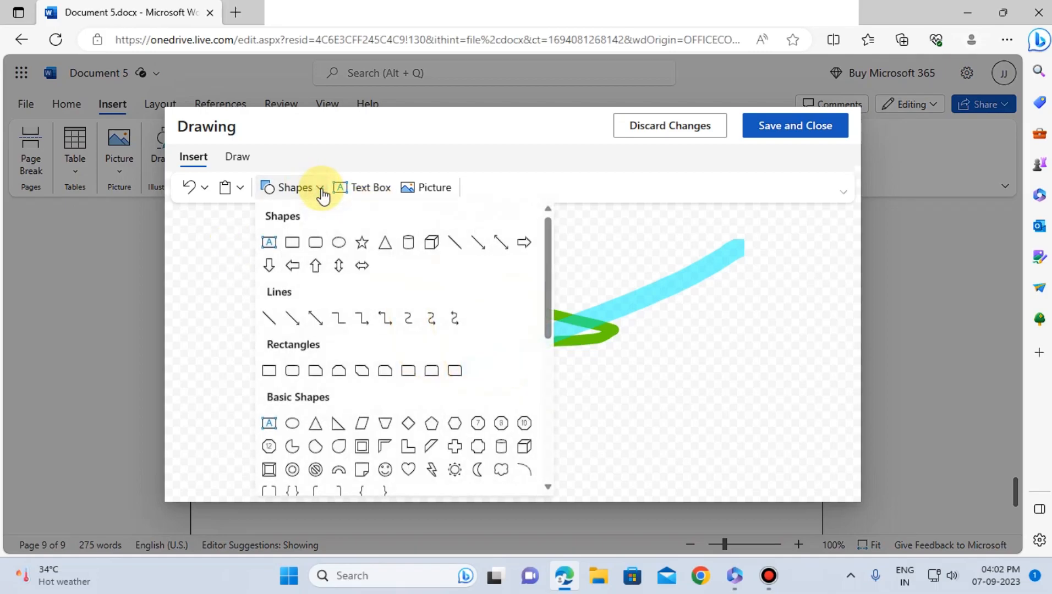
scroll(437, 352, down, 3)
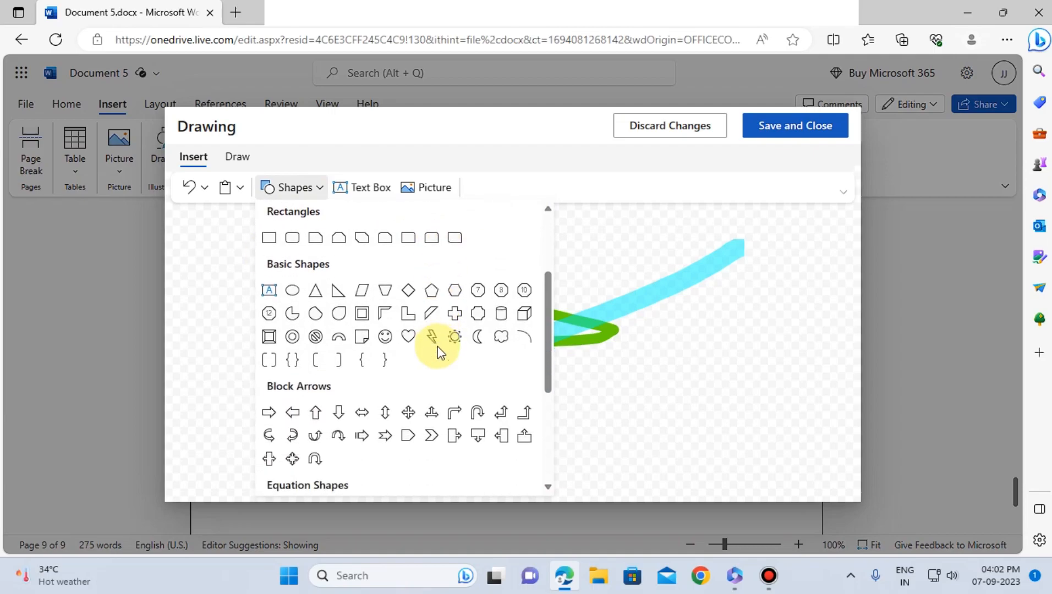
scroll(438, 350, down, 3)
scroll(313, 366, up, 4)
scroll(303, 276, up, 3)
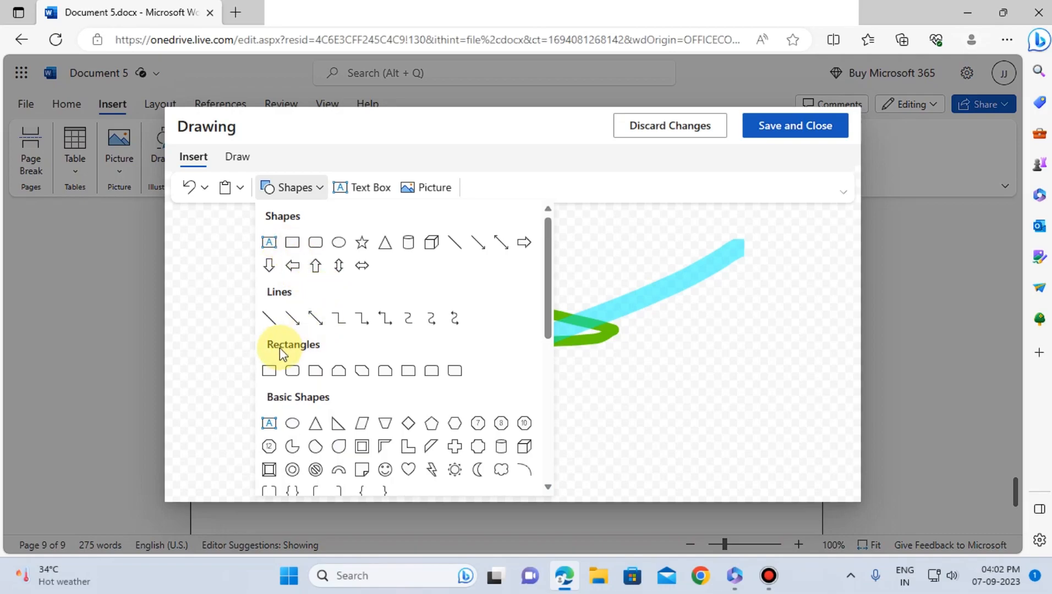
click(314, 244)
mouse_move(265, 259)
mouse_down()
mouse_move(319, 329)
mouse_move(427, 380)
mouse_move(481, 369)
mouse_move(483, 379)
mouse_up()
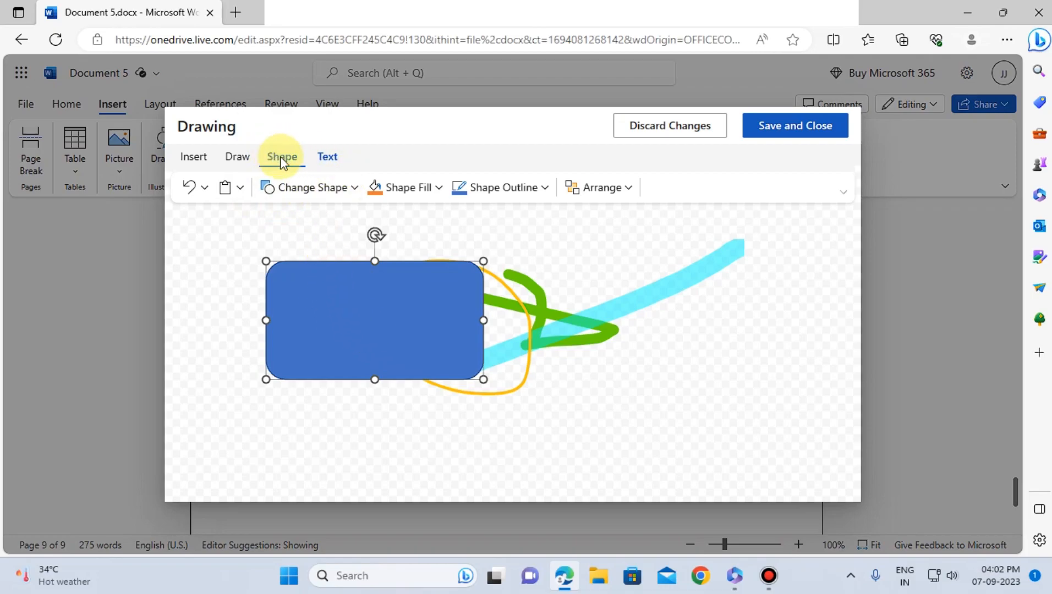
Change the rounded rectangle into an isosceles triangle and fill it with the standard dark green.
click(353, 189)
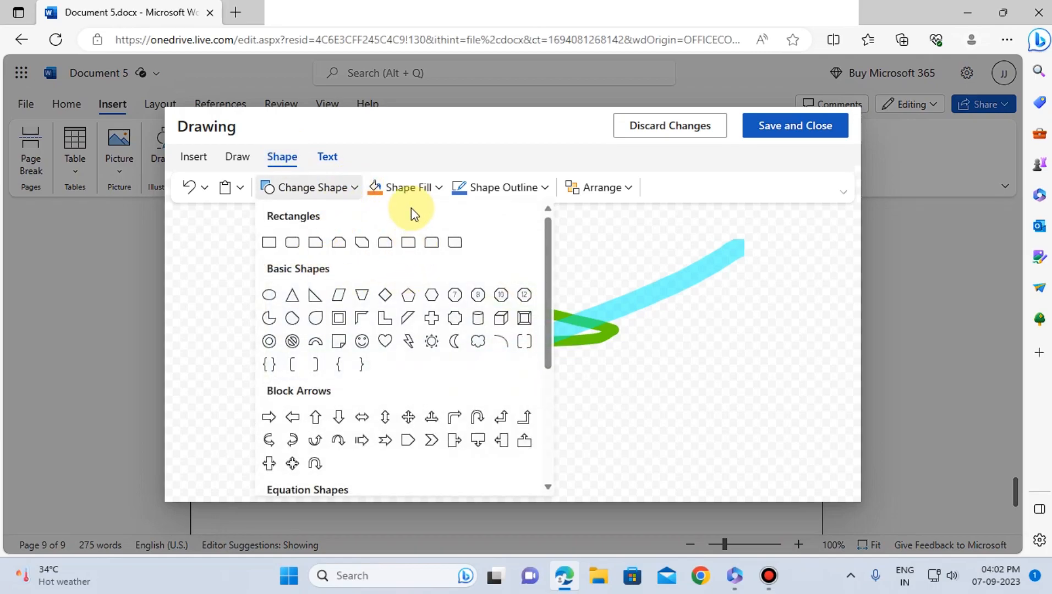
click(293, 295)
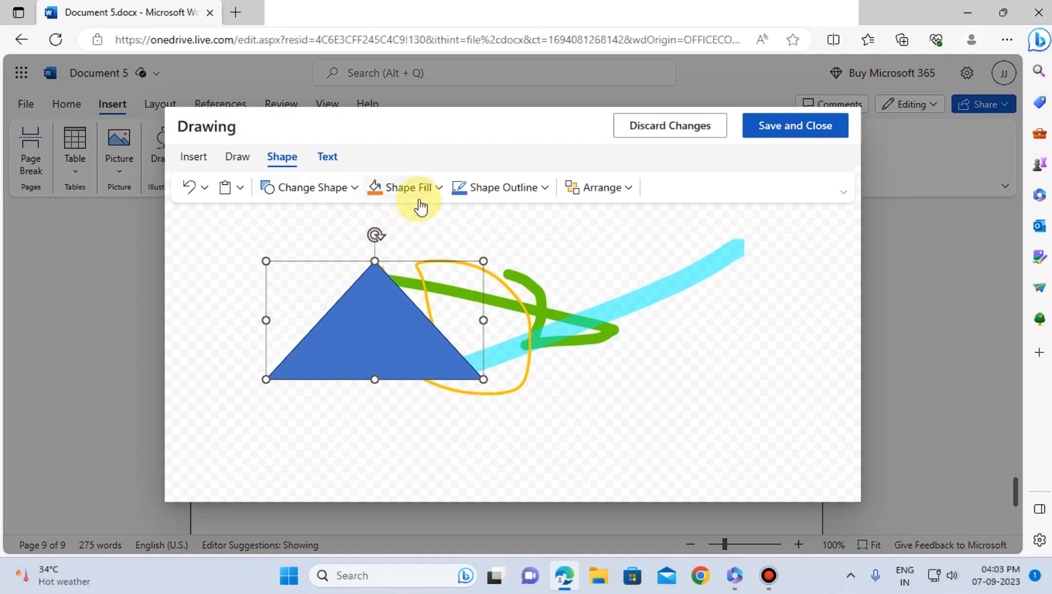
click(407, 188)
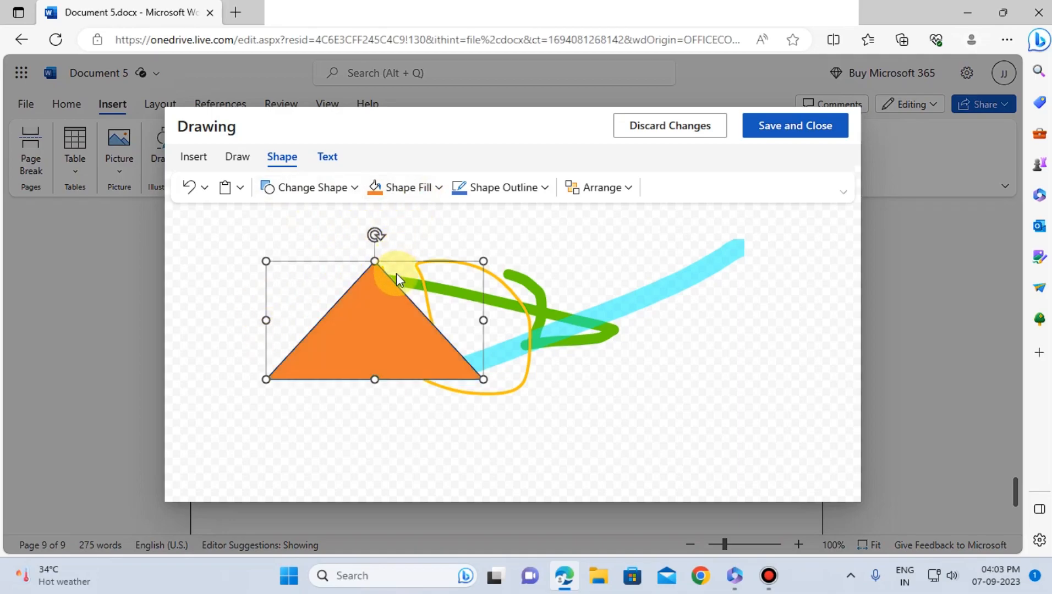
click(439, 188)
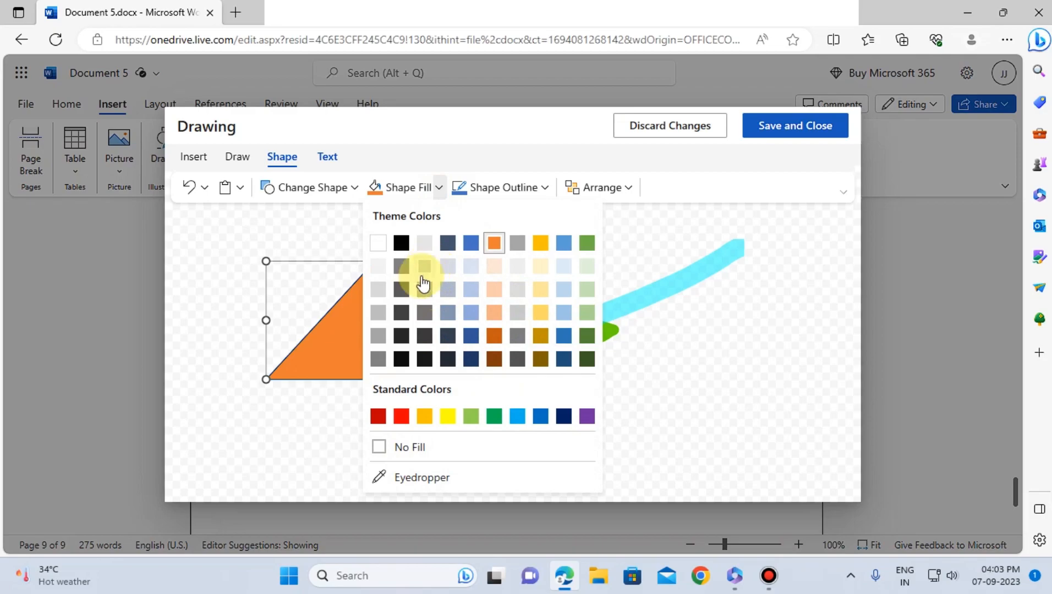
click(494, 417)
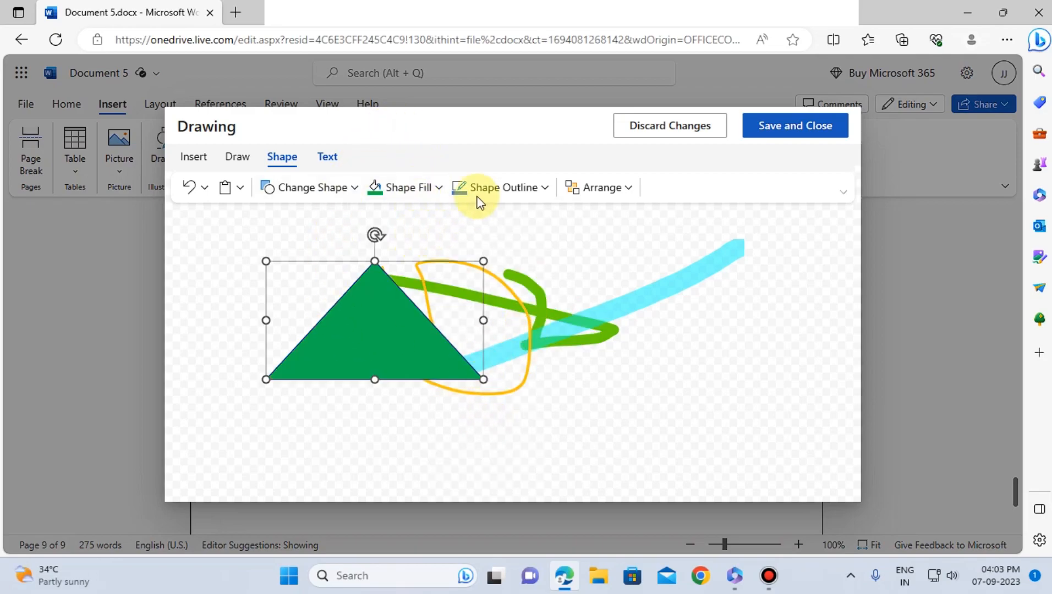
Try gold, light green and theme blue as the triangle's outline color.
click(543, 190)
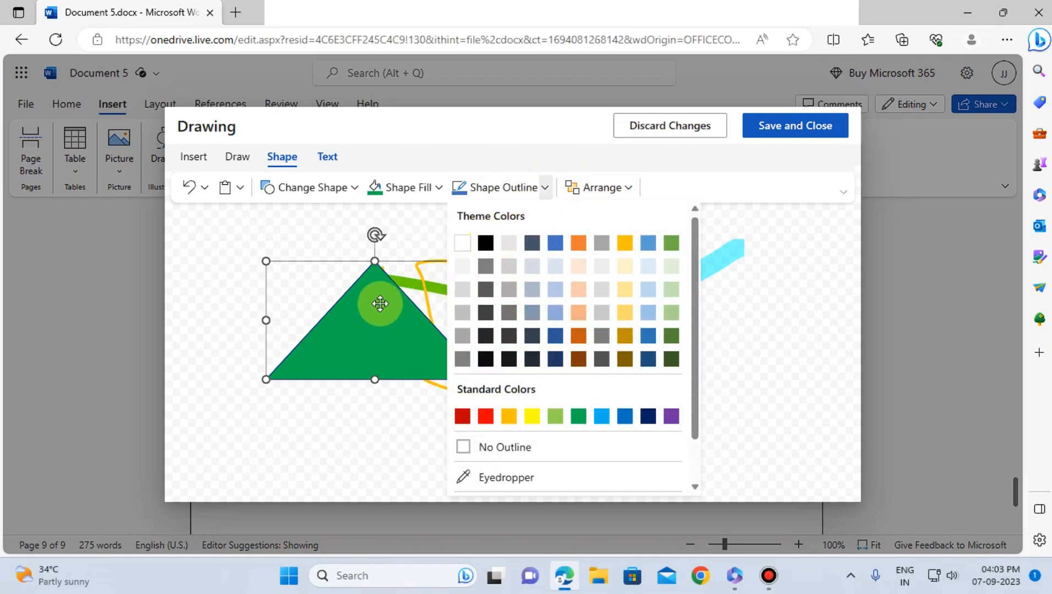
click(509, 417)
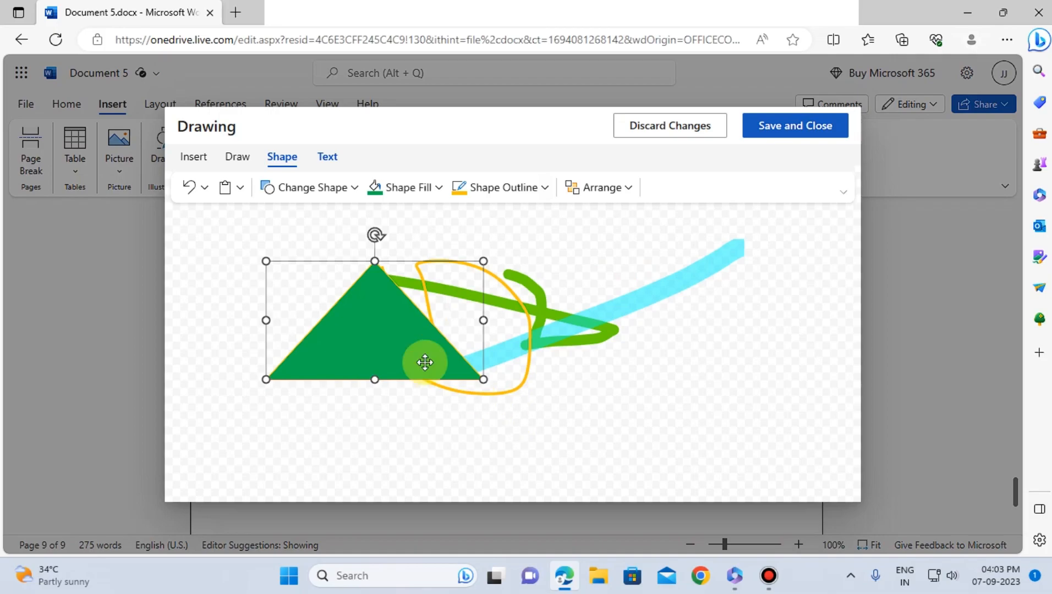
click(542, 193)
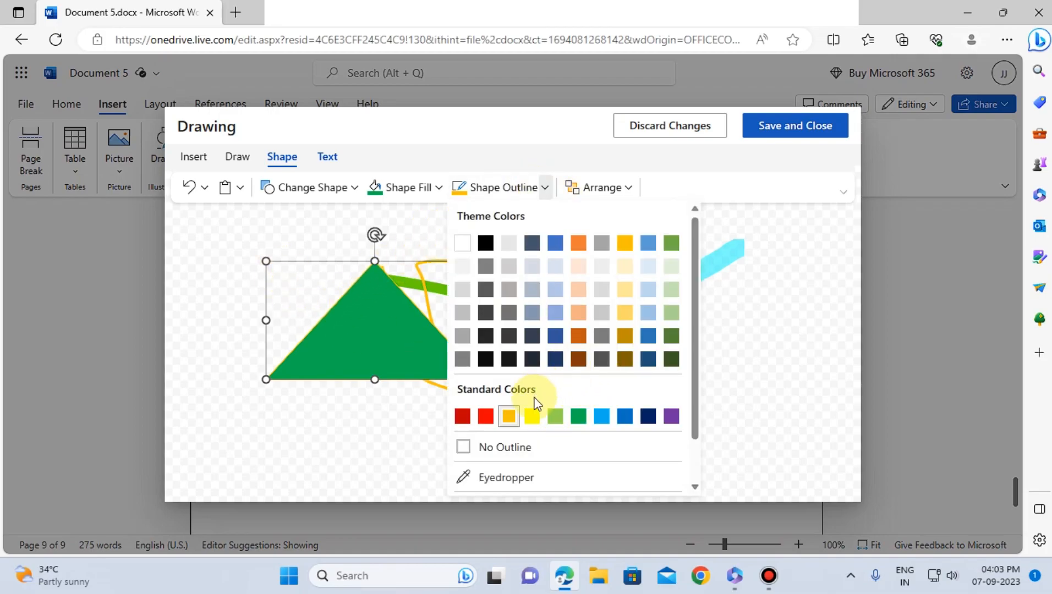
click(553, 417)
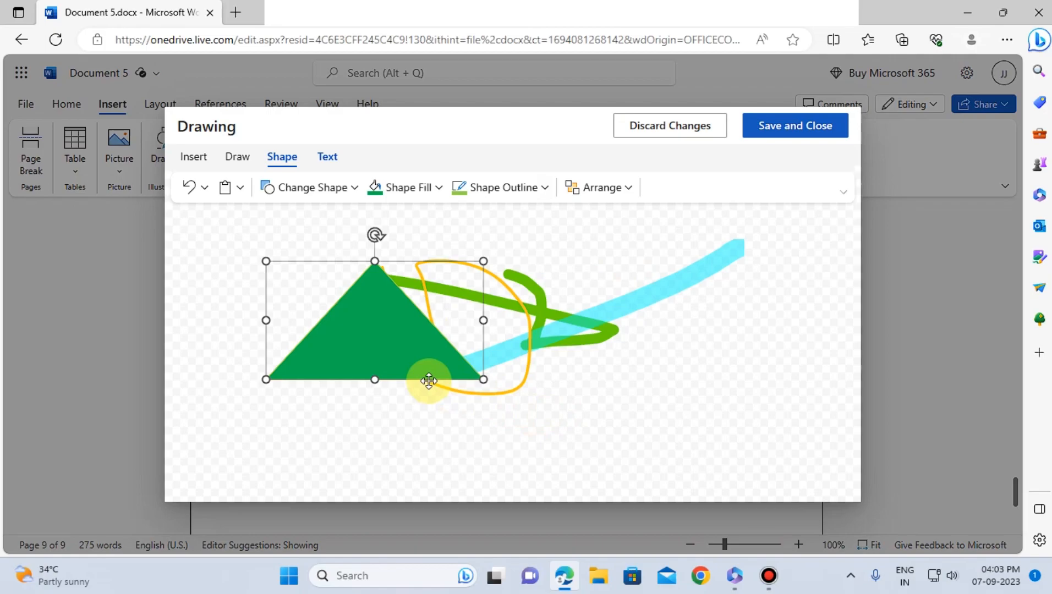
click(543, 196)
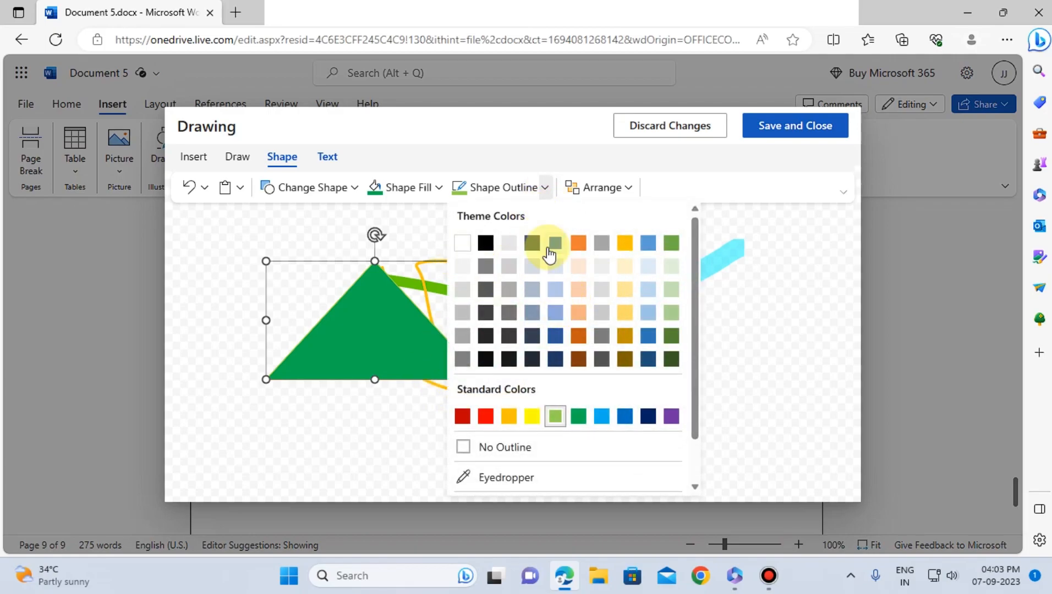
click(554, 243)
Move the triangle up and to the left, and match its outline to its green fill with the Eyedropper.
drag(353, 365, 282, 321)
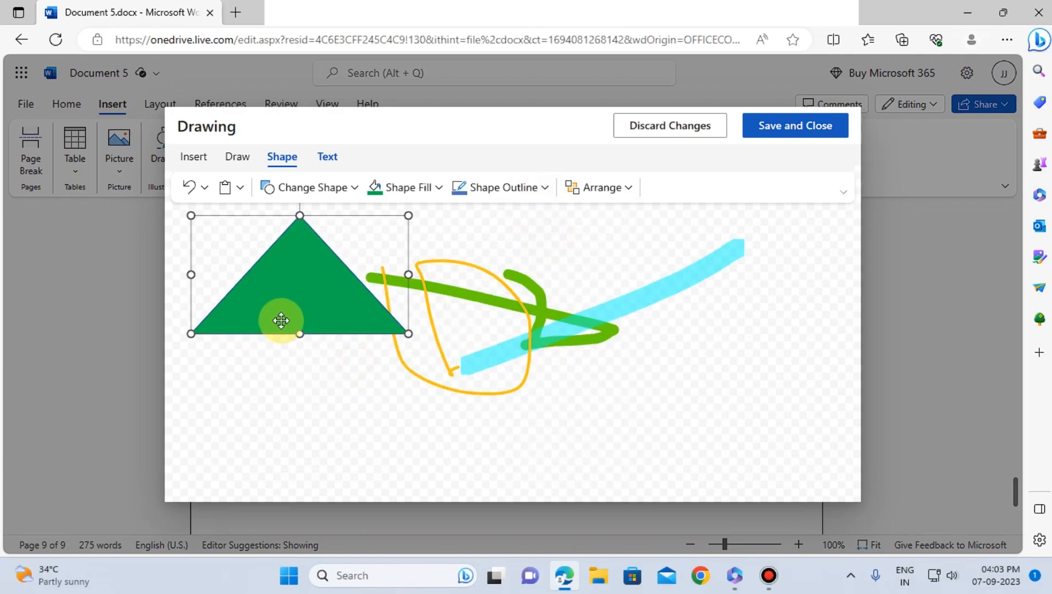
drag(299, 271, 313, 272)
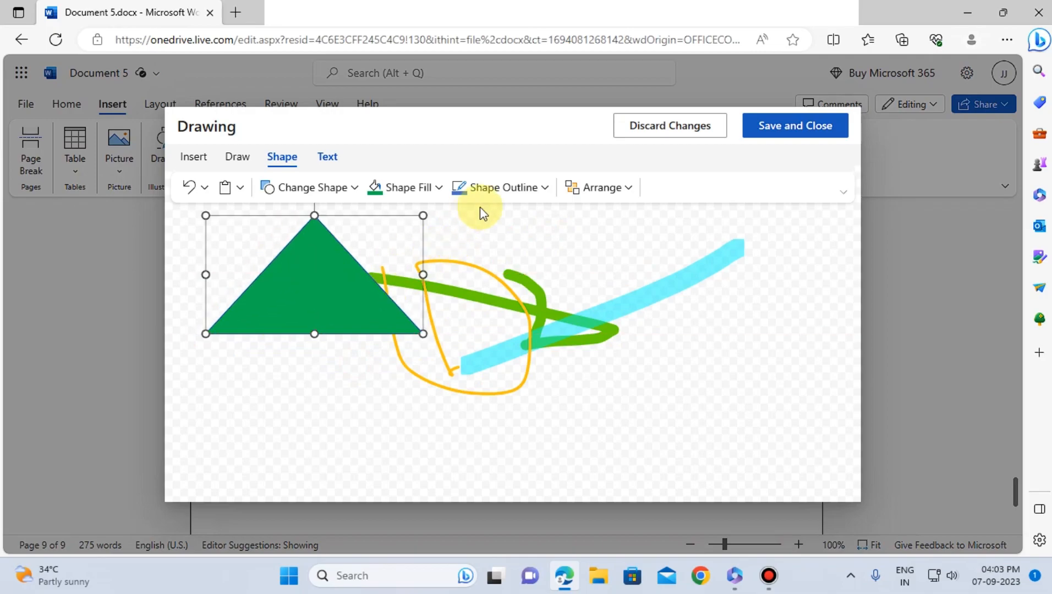
click(544, 188)
scroll(536, 418, down, 1)
click(544, 429)
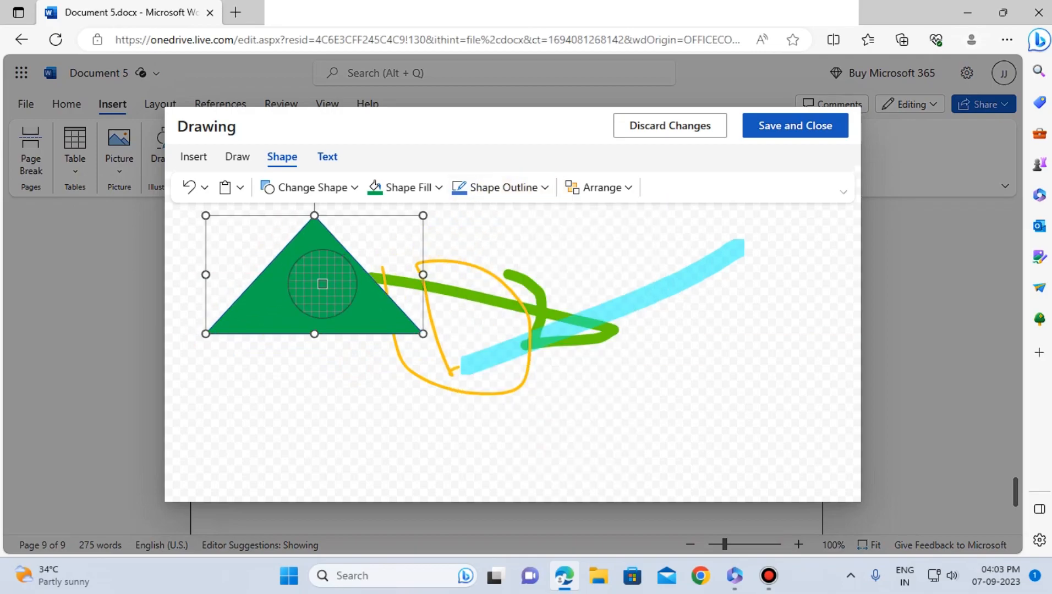
click(534, 268)
click(360, 244)
click(281, 268)
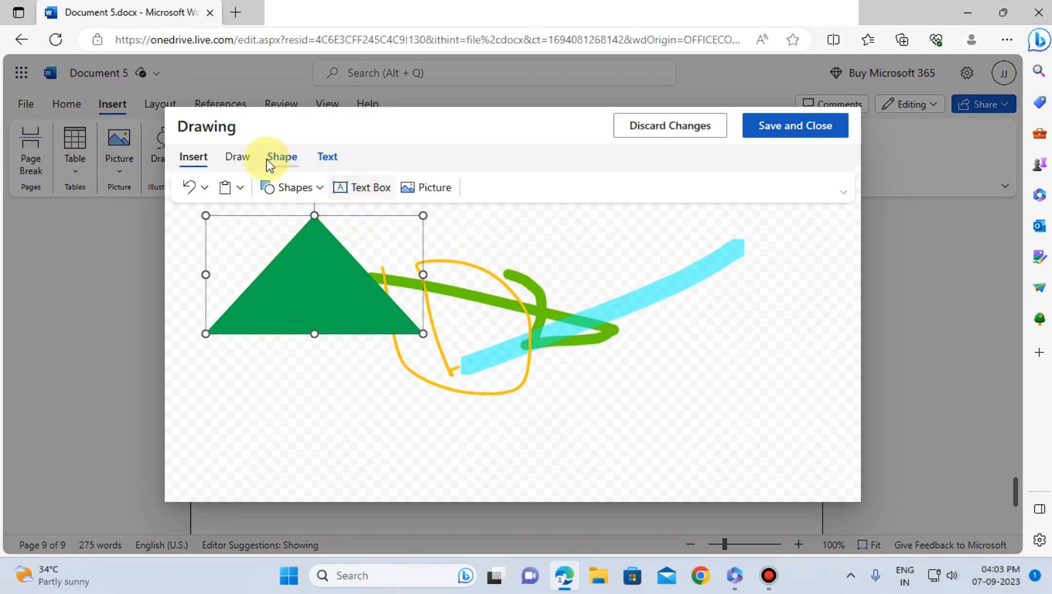
Add the text "hi" inside the triangle, shift the triangle slightly down and to the right, and deselect it.
click(328, 157)
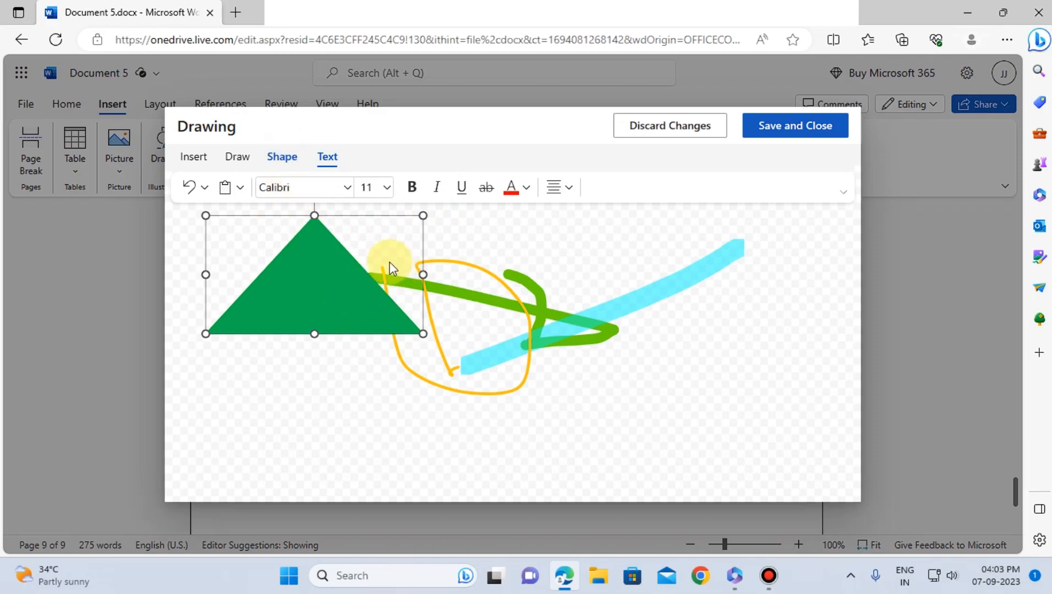
click(327, 388)
drag(333, 289, 355, 308)
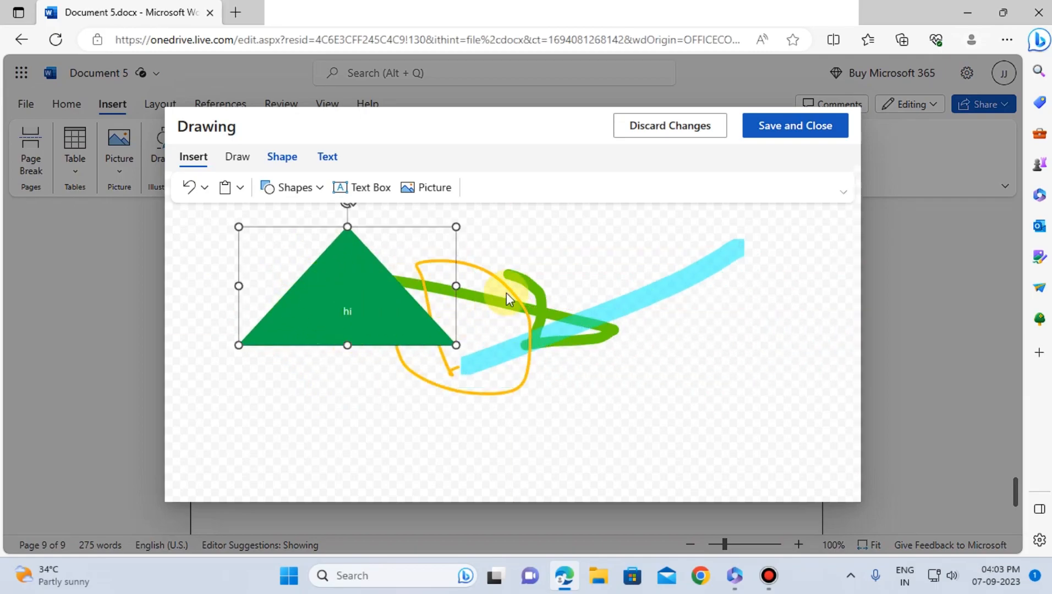
click(513, 231)
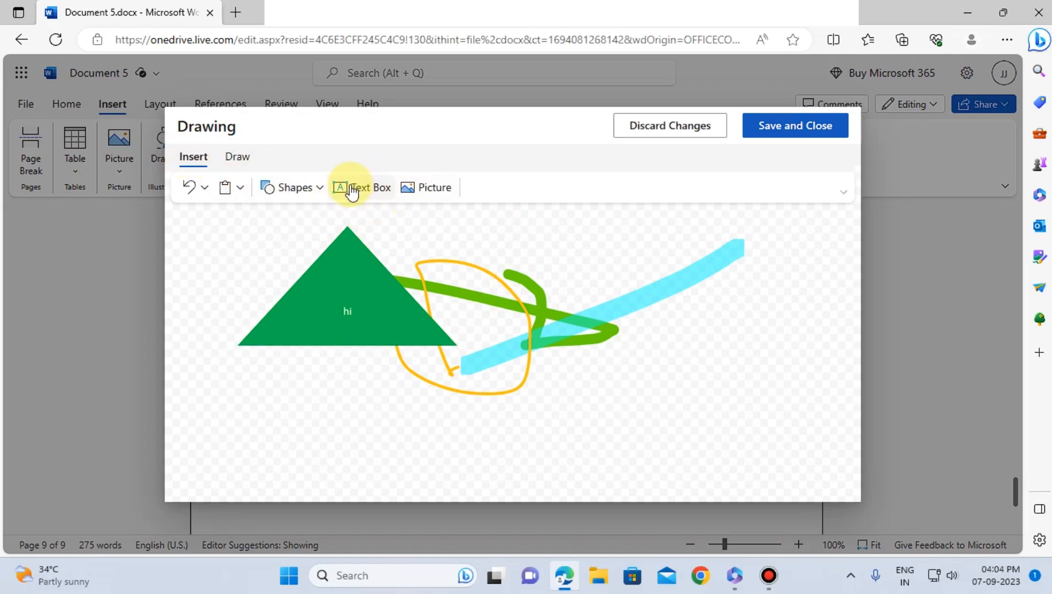
Insert a text box reading "Hi Hello" across the right side of the triangle and move it slightly left and down.
click(354, 192)
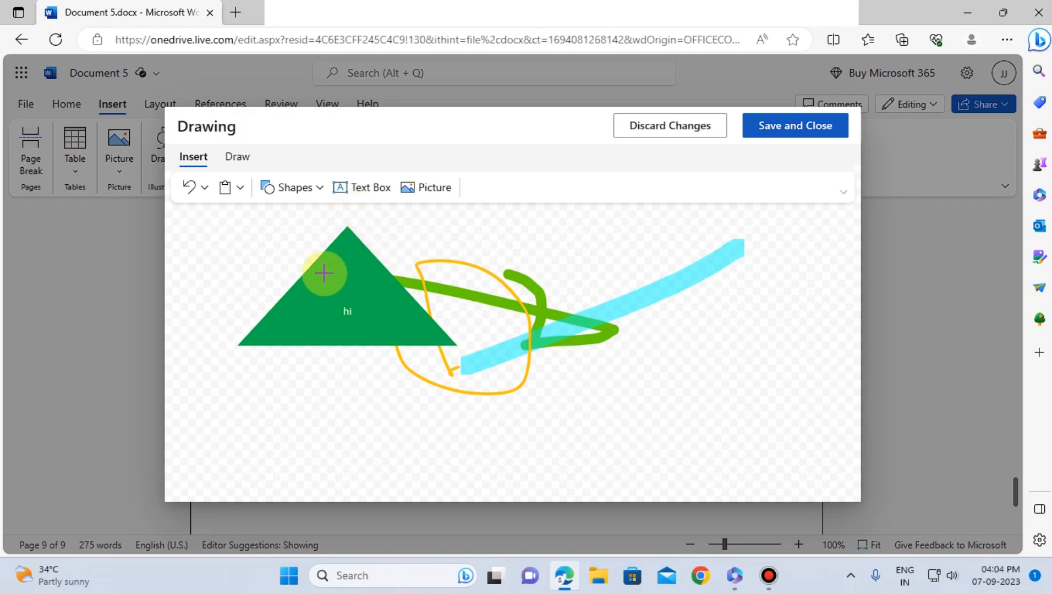
mouse_move(323, 274)
mouse_down()
mouse_move(575, 355)
mouse_move(665, 301)
mouse_move(552, 291)
mouse_move(703, 326)
mouse_move(600, 282)
mouse_move(506, 301)
mouse_up()
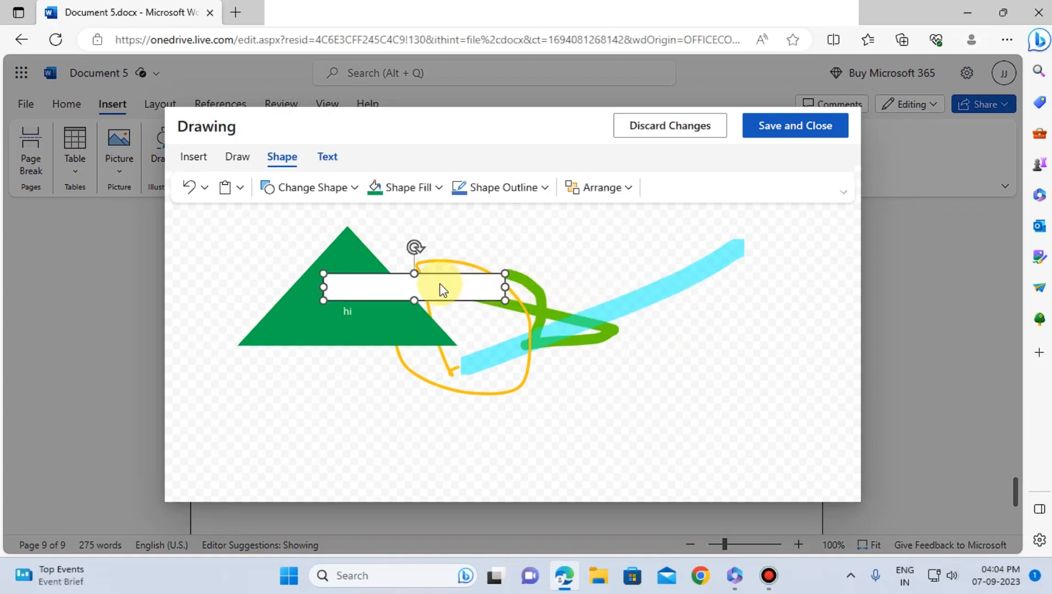
text(Hi Hello)
click(263, 335)
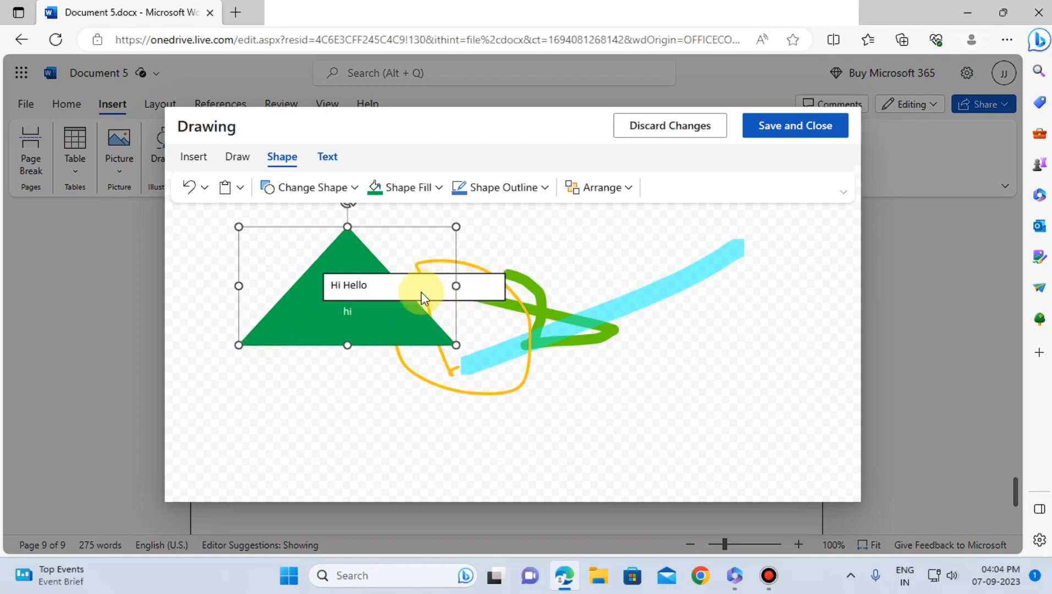
drag(404, 291, 380, 290)
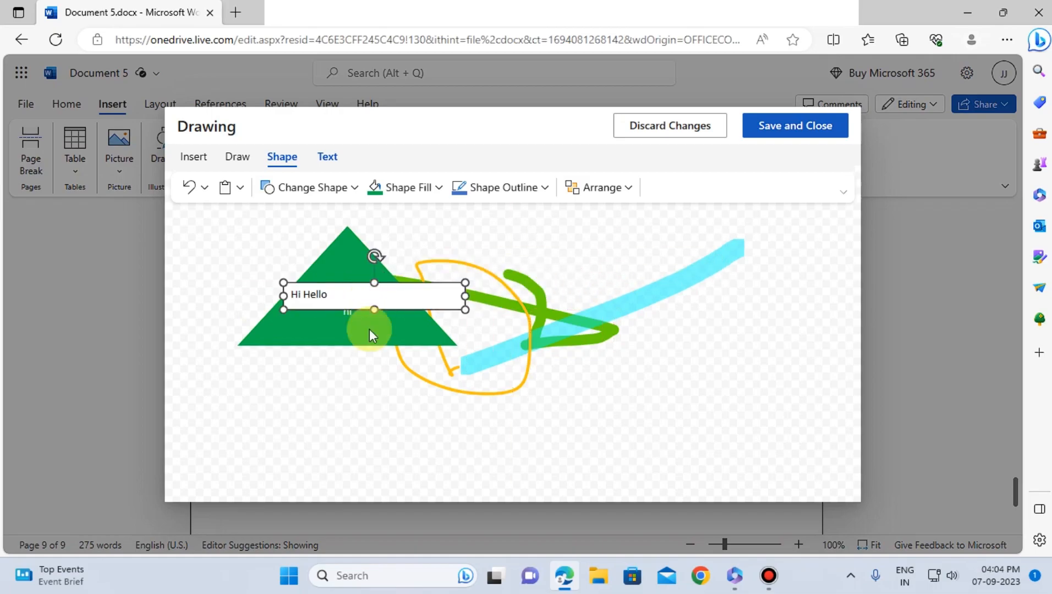
click(376, 392)
click(376, 298)
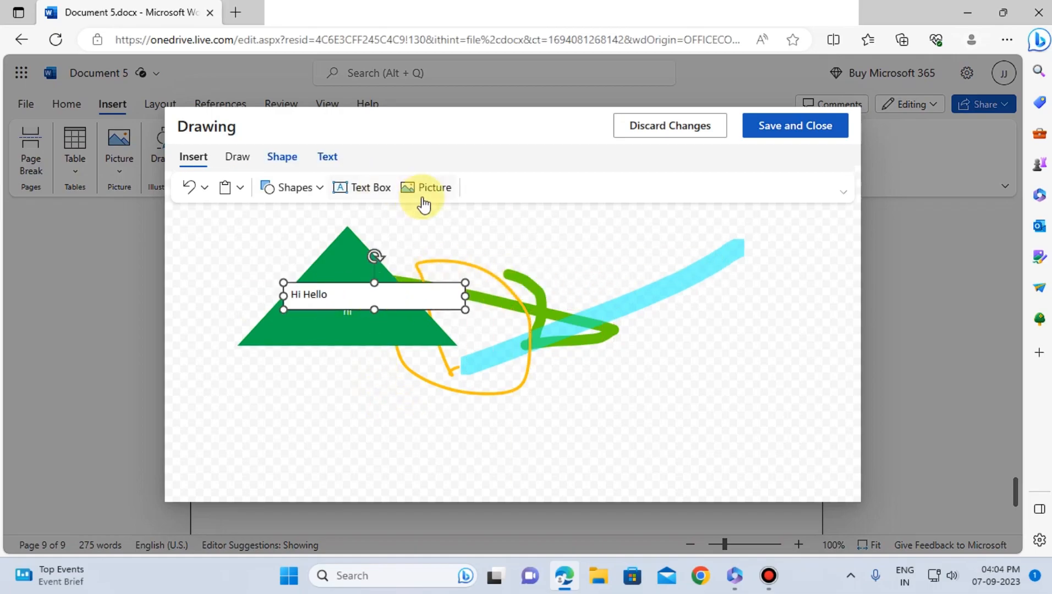
Insert the picture Screenshot (33), shrink it to about 1.33" by 2.36", and place it over the right part of the green stroke.
click(427, 189)
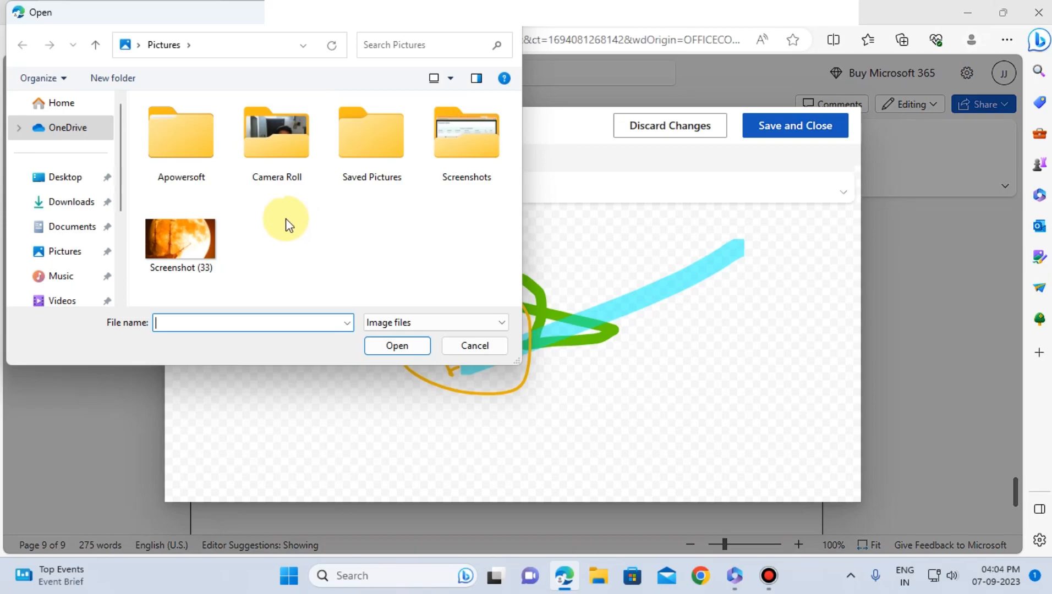
click(196, 235)
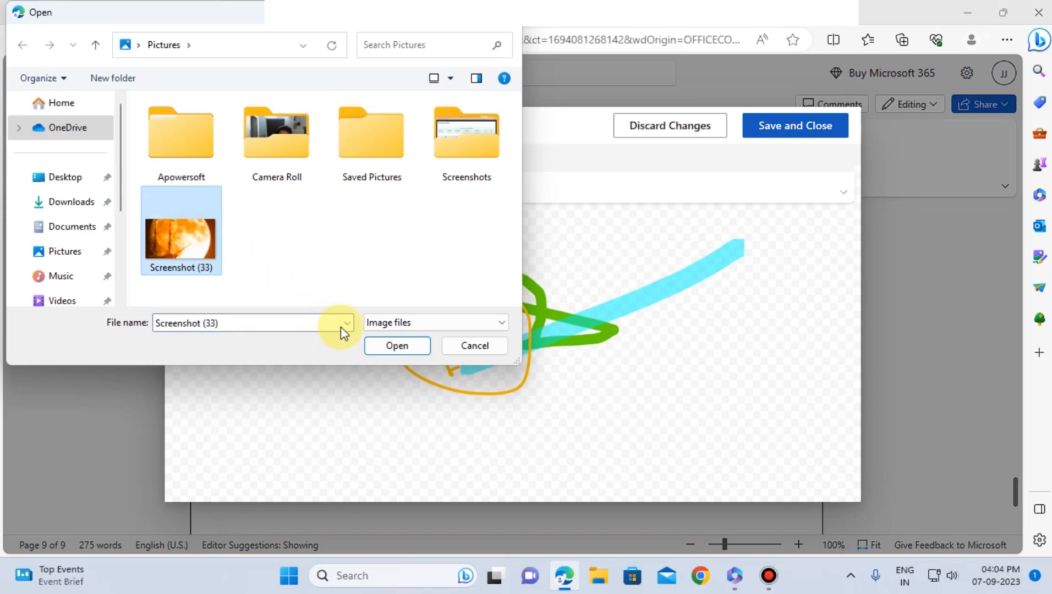
click(397, 346)
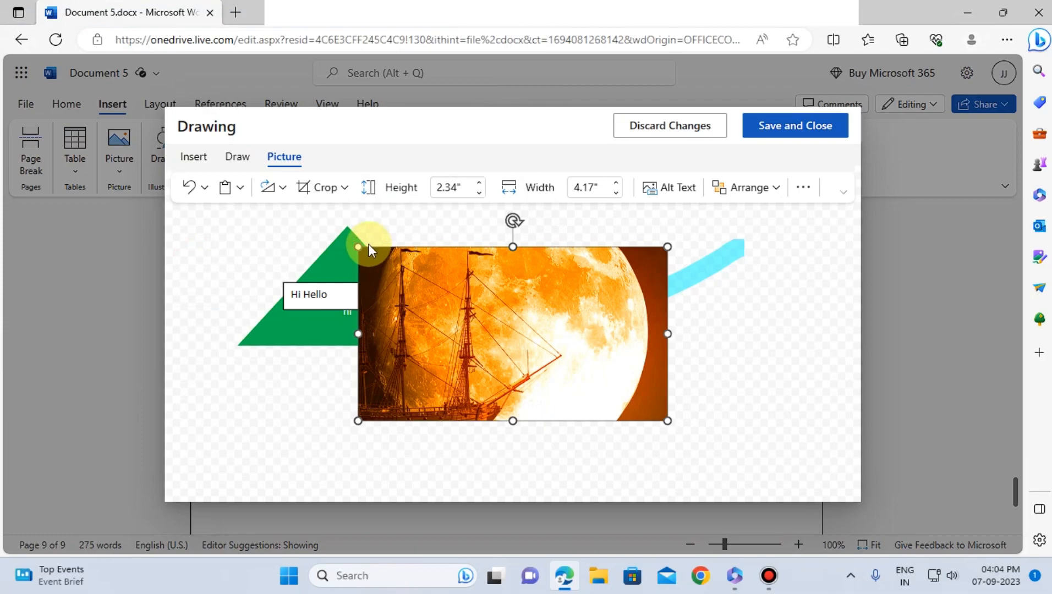
drag(356, 241, 492, 322)
drag(550, 367, 570, 320)
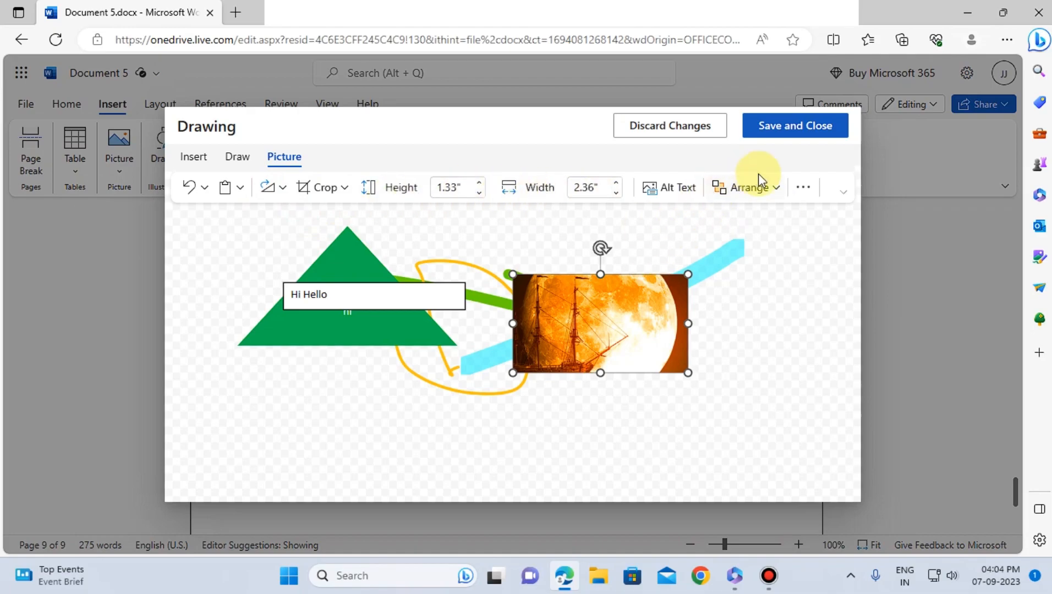
Send the ship picture behind the green and aqua strokes.
click(786, 191)
click(781, 201)
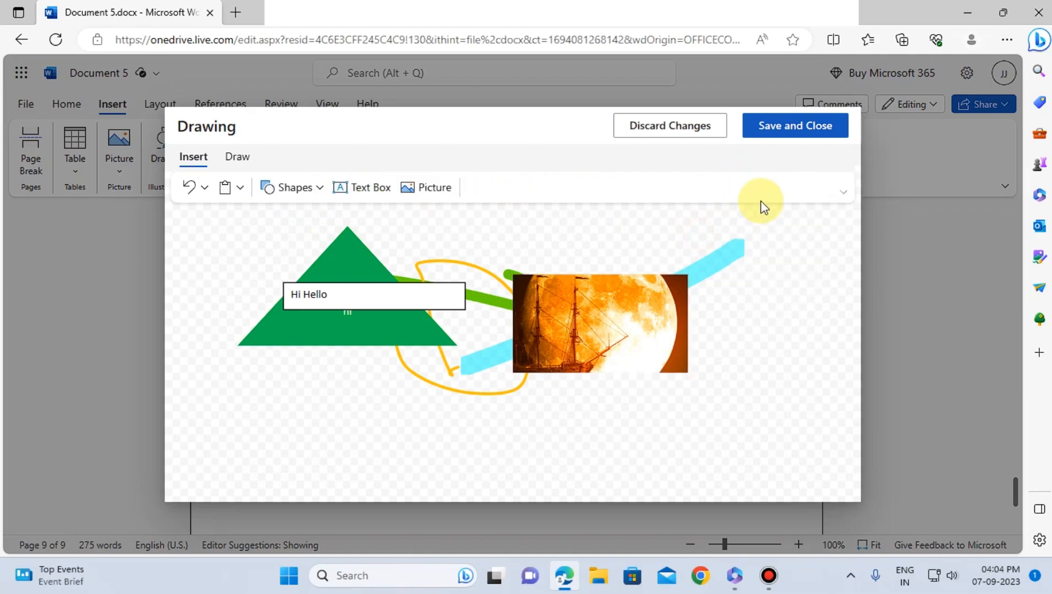
click(662, 321)
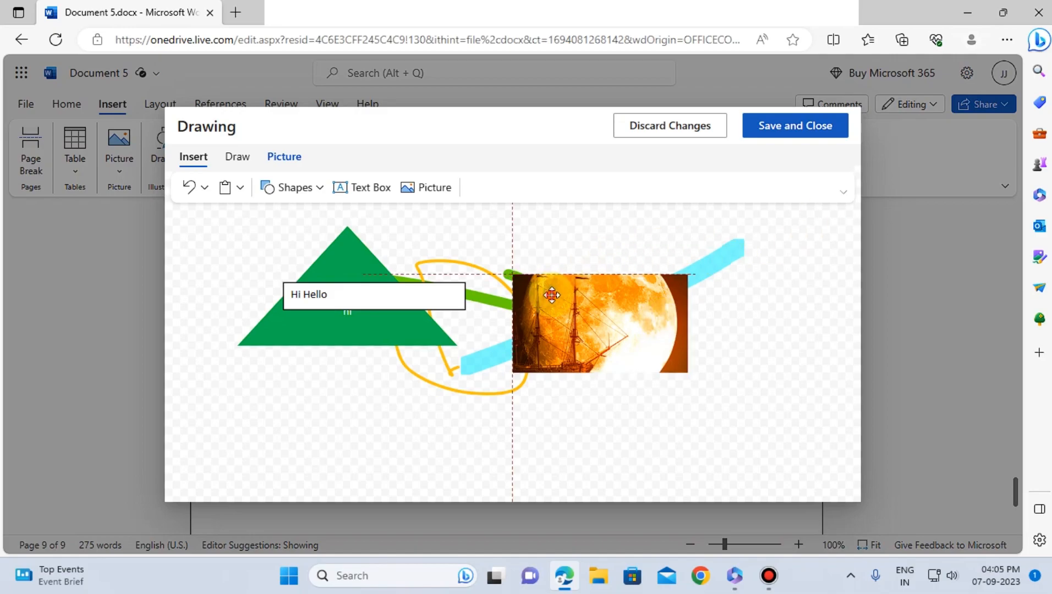
click(282, 156)
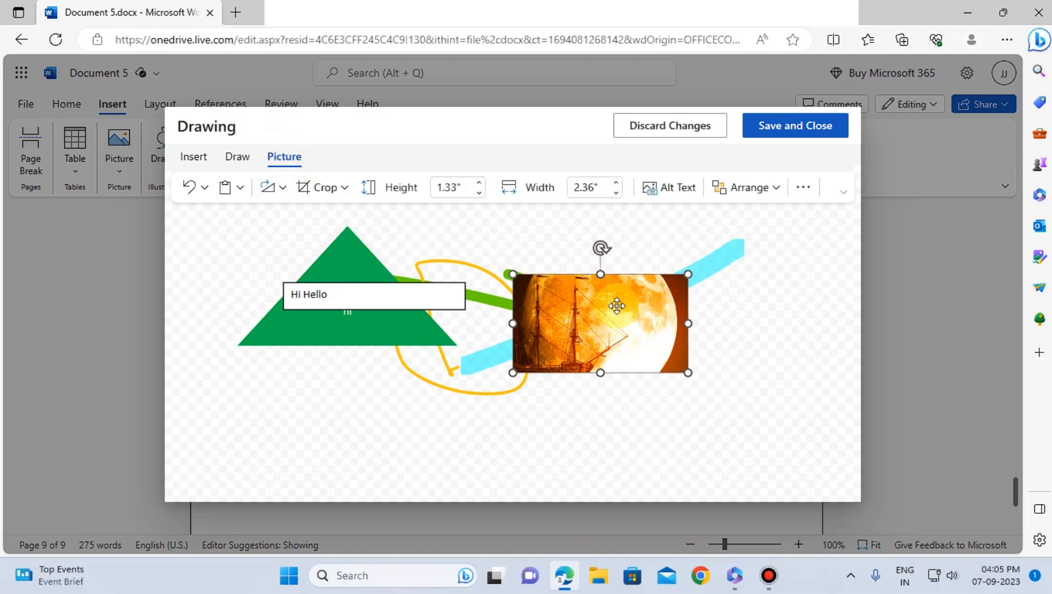
click(776, 189)
click(766, 266)
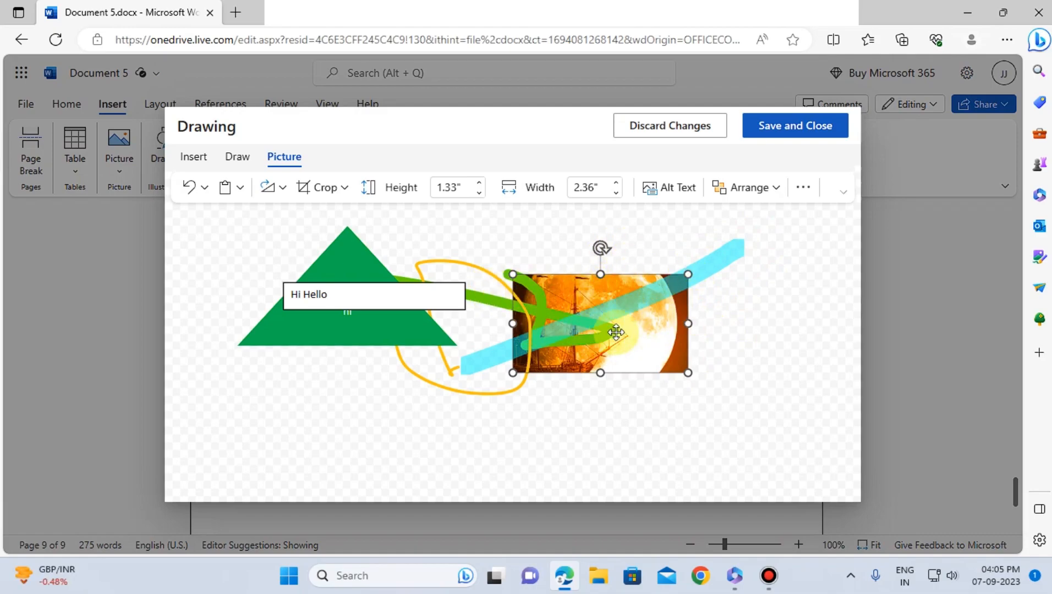
Bring the ship picture forward one level, move it left so it sits partly behind the triangle and text box, and deselect it.
click(776, 188)
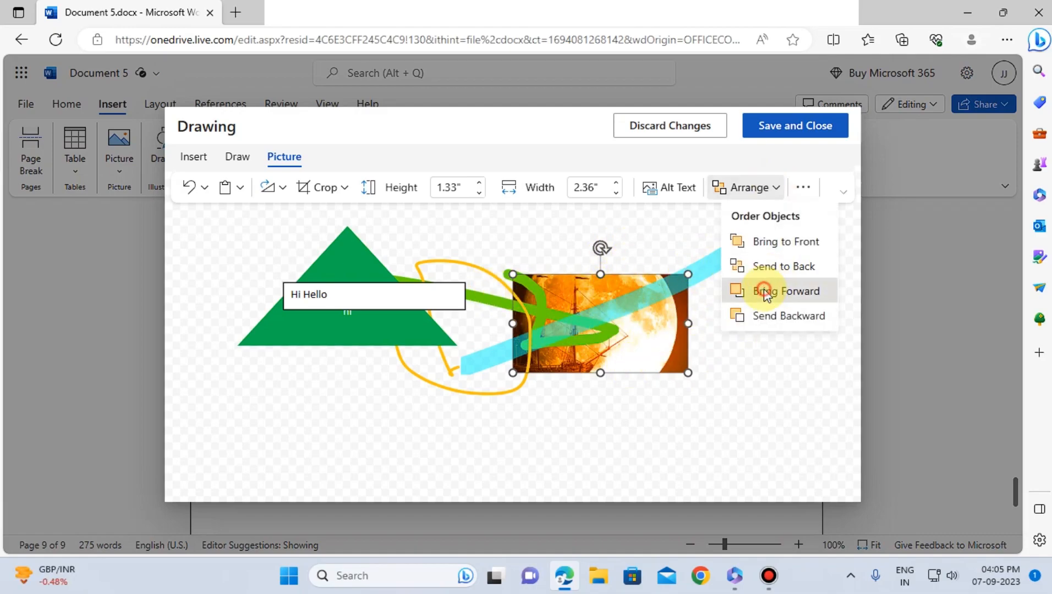
click(764, 289)
drag(657, 357, 544, 343)
click(789, 350)
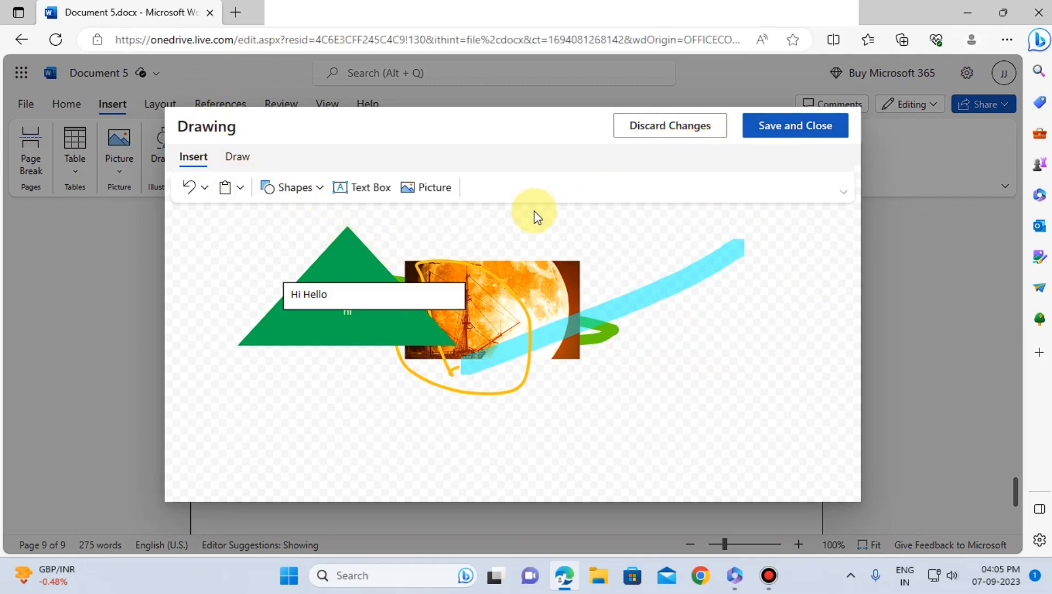
Save and close the drawing so it is placed on page 9 of the document.
click(785, 133)
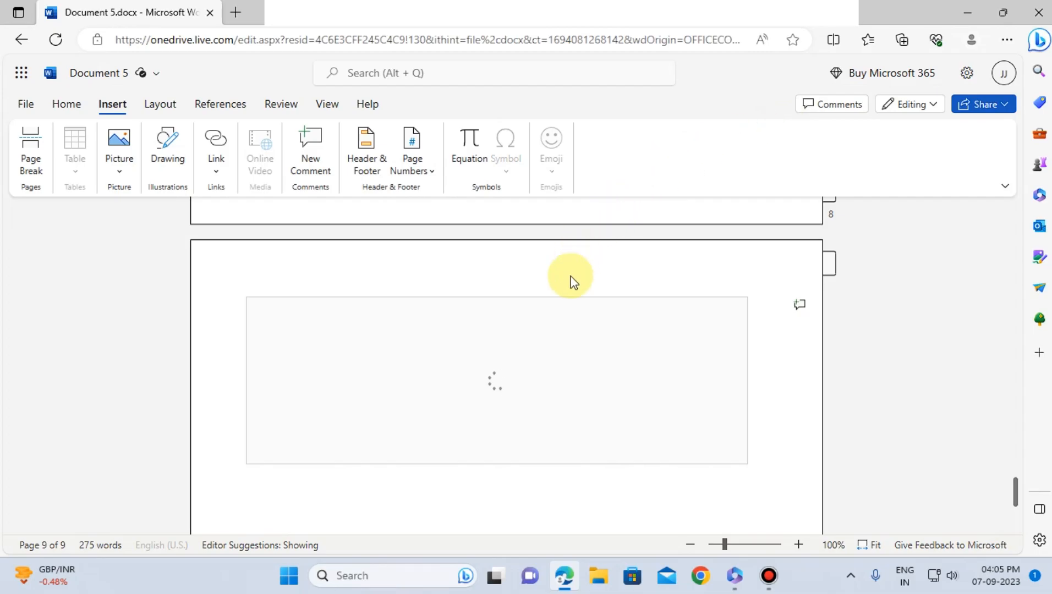
scroll(440, 336, down, 2)
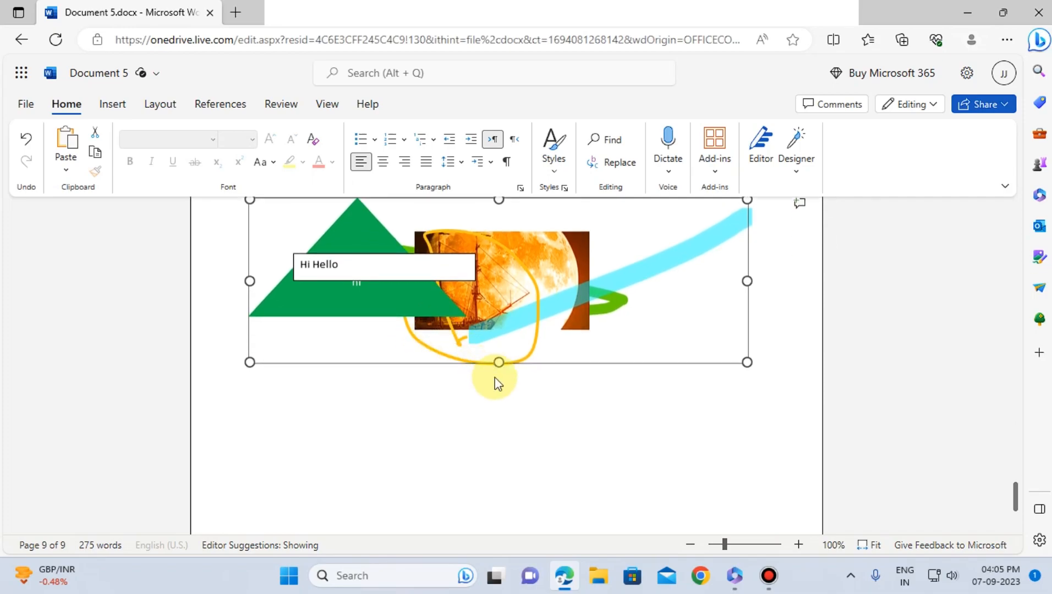
scroll(499, 397, up, 2)
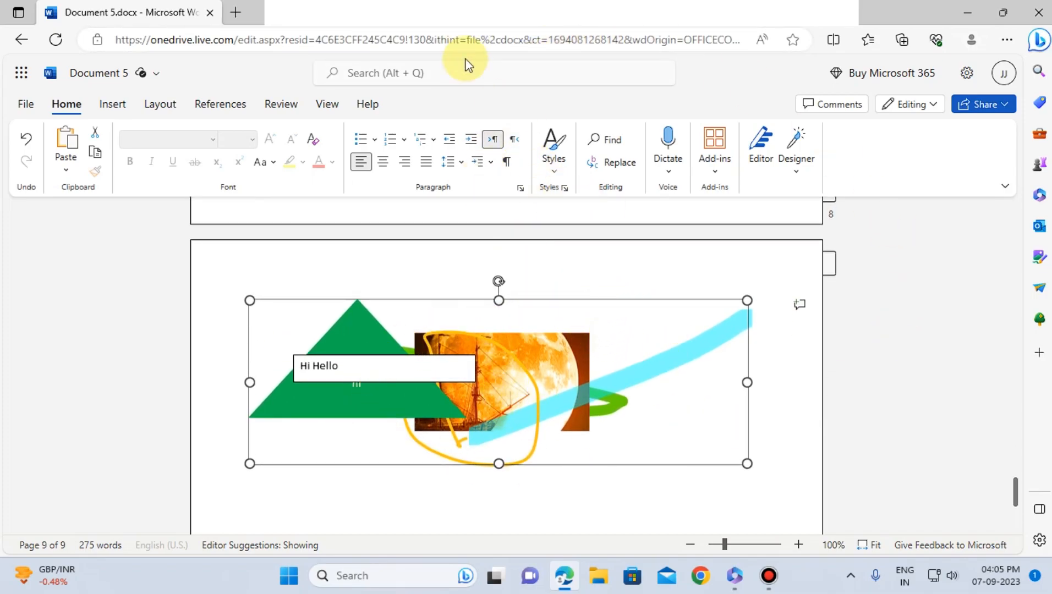
Reopen the inserted drawing for editing and return to the document by discarding changes.
double_click(518, 390)
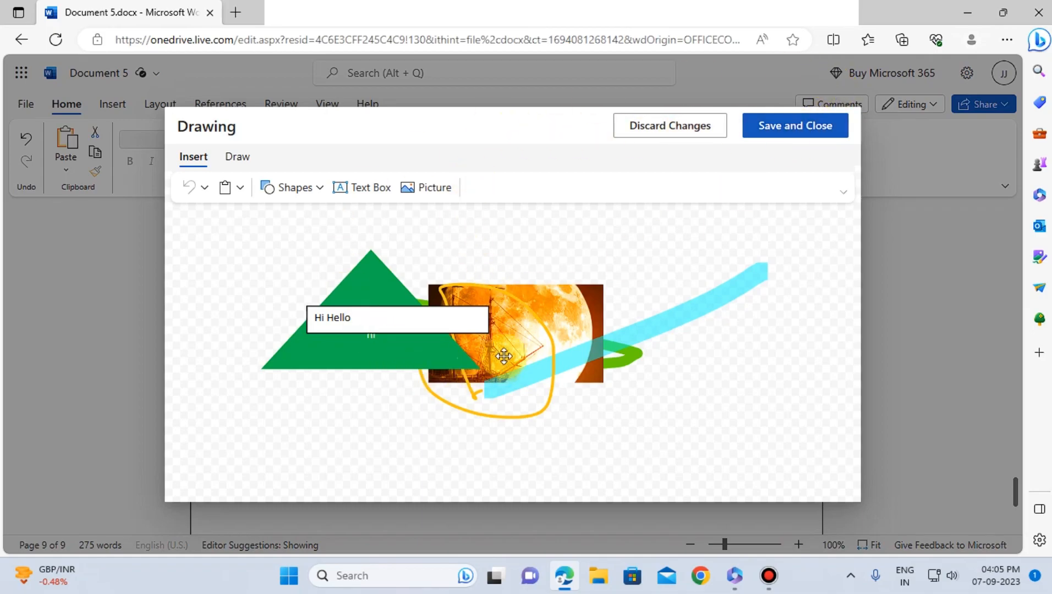
click(688, 134)
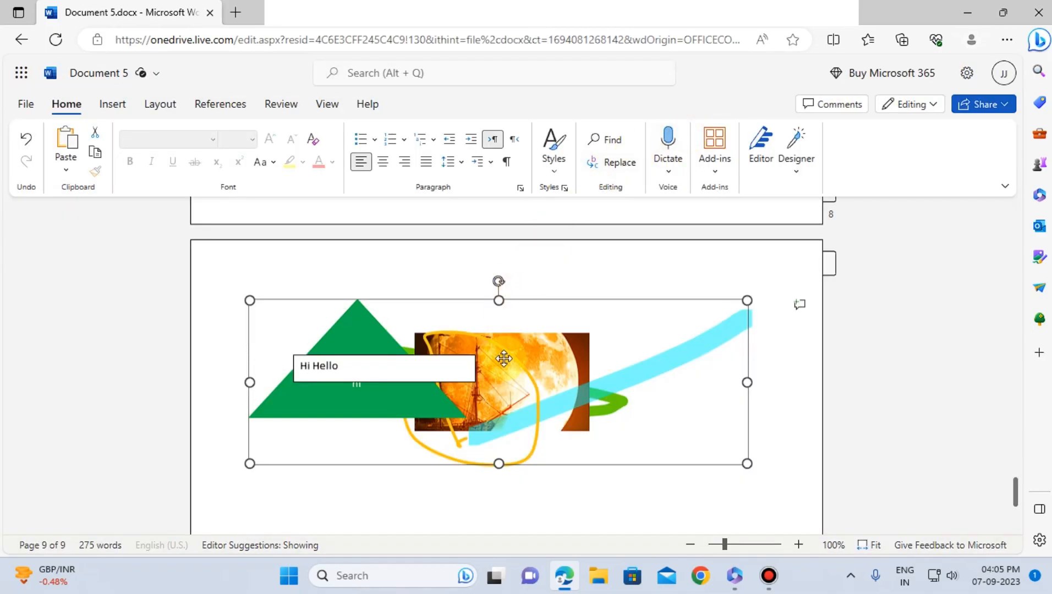
scroll(498, 358, down, 1)
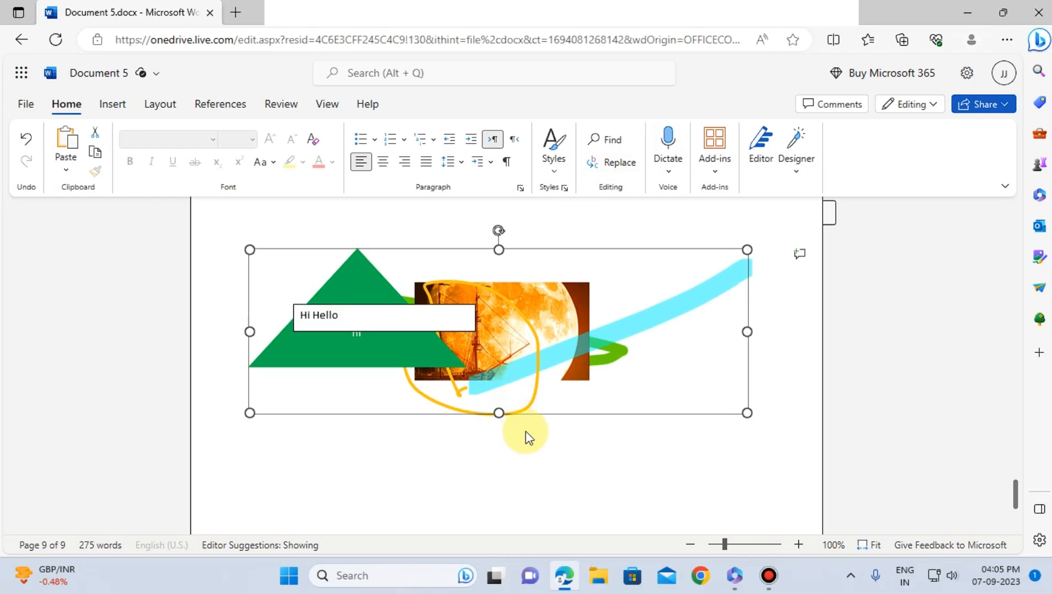